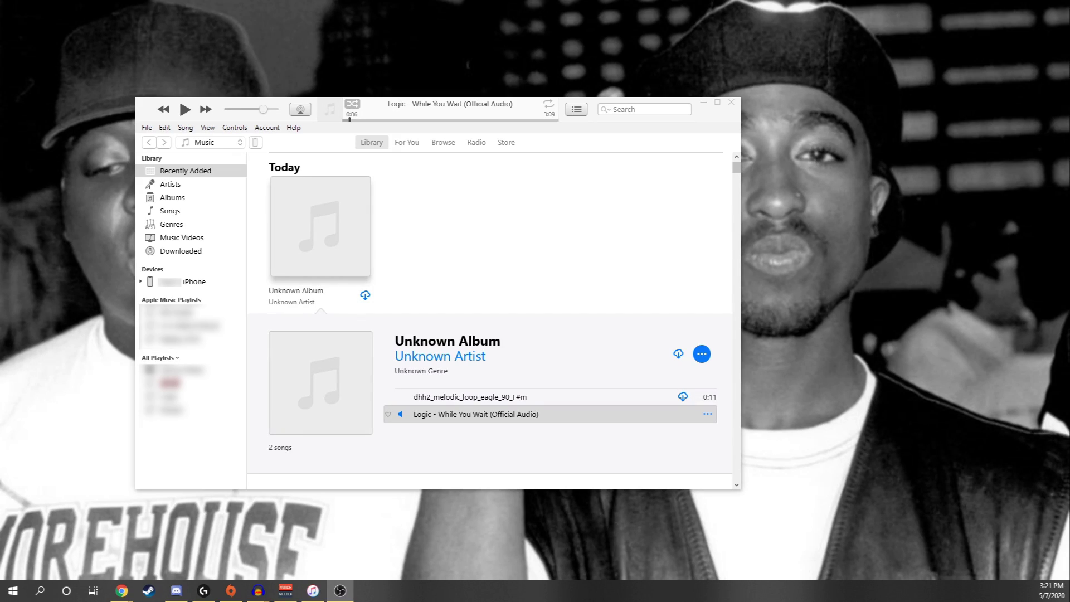
- Switch to Chrome, save the second "While You Wait" cover from the image results to Downloads as a JPEG, and return to iTunes
left_click(727, 121)
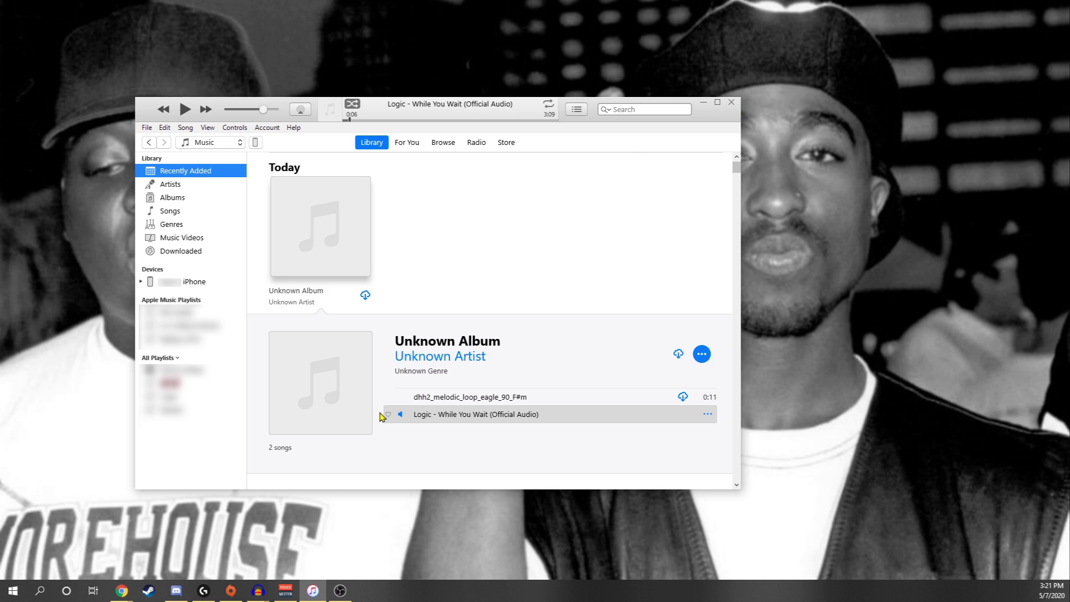
mouse_move(329, 383)
left_click(121, 590)
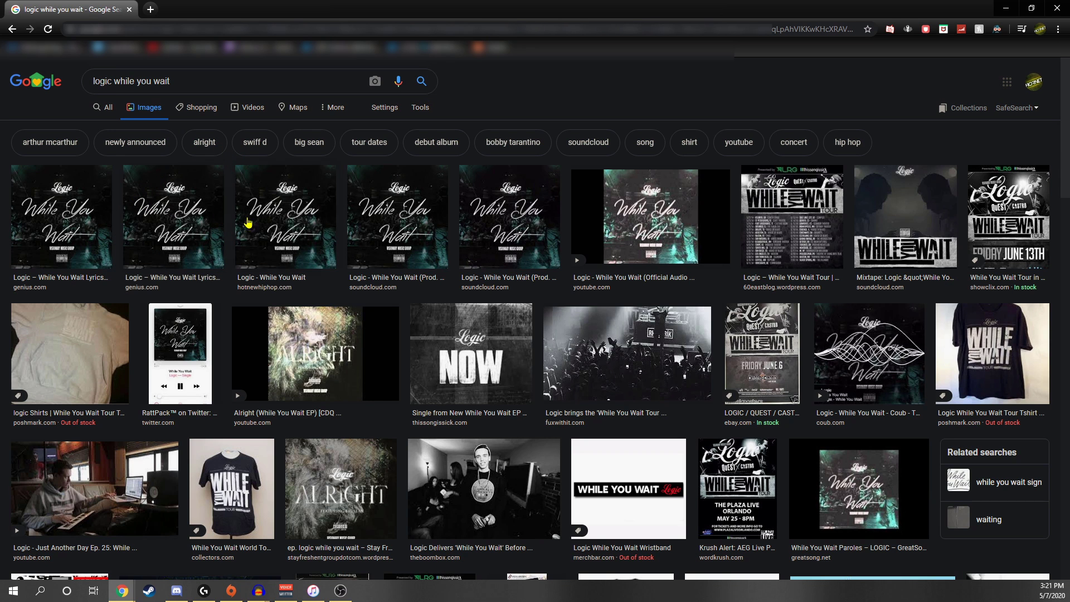
left_click(179, 221)
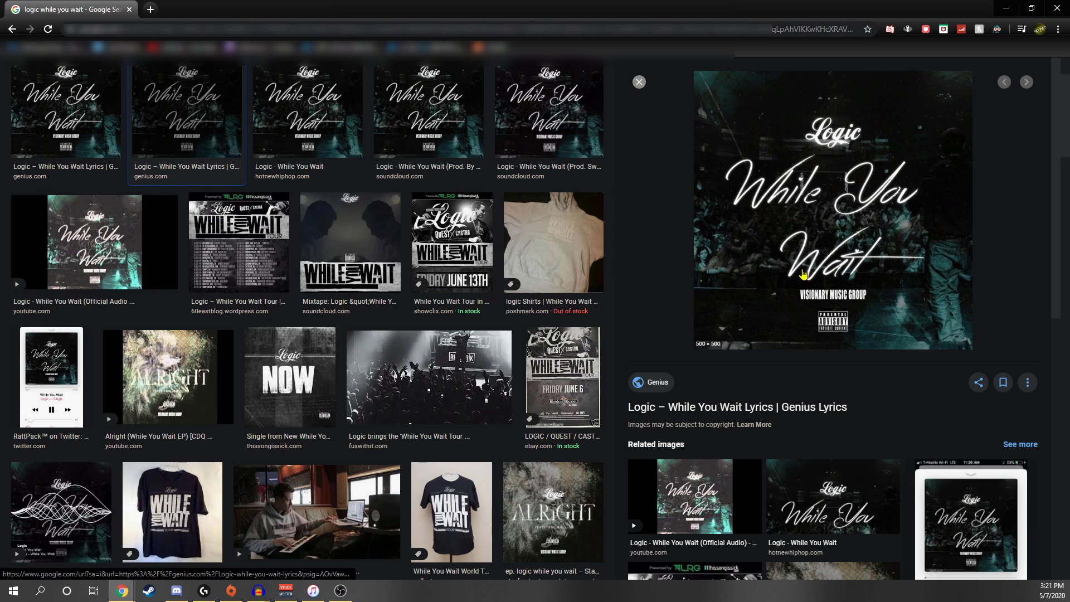
right_click(819, 264)
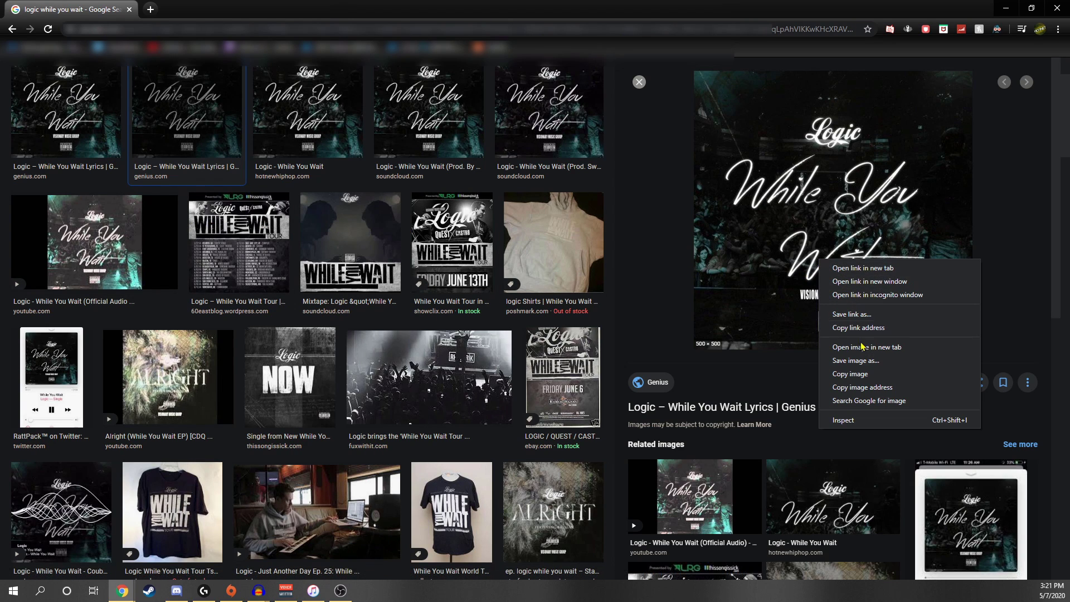
left_click(864, 362)
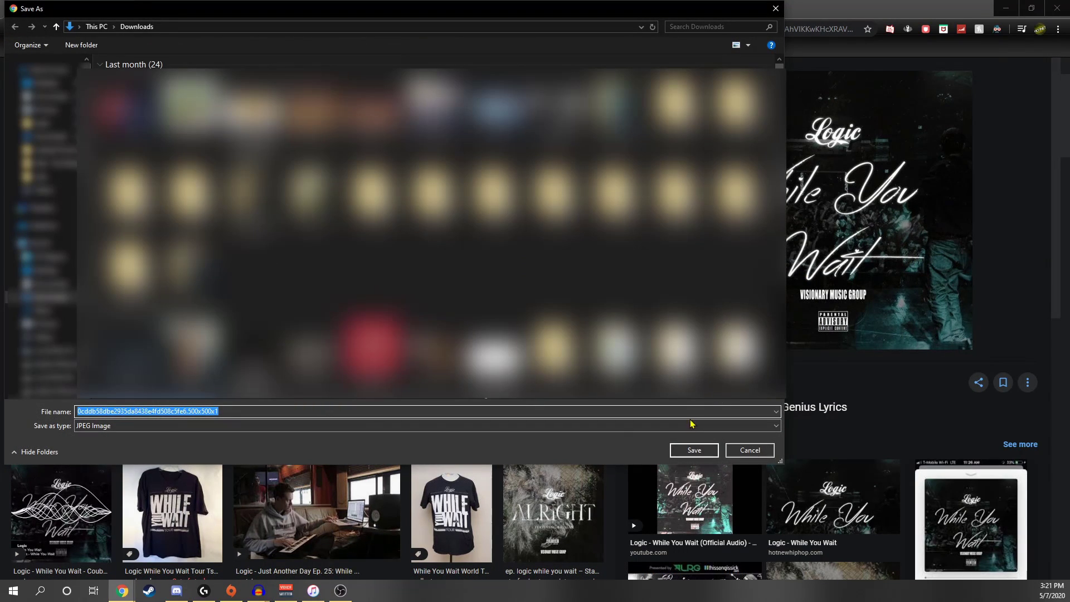
left_click(687, 449)
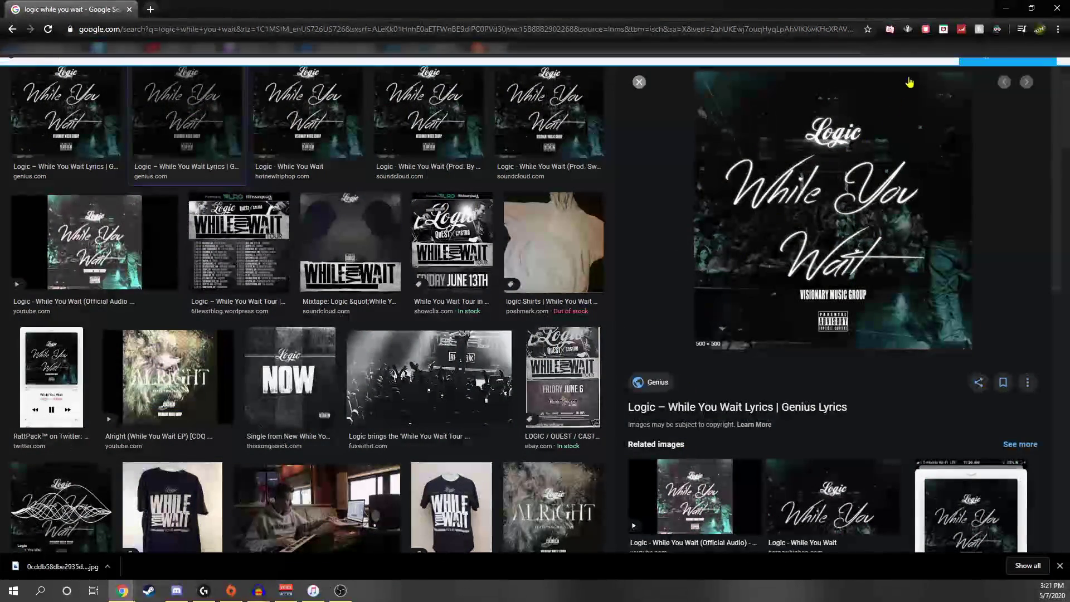
left_click(1003, 9)
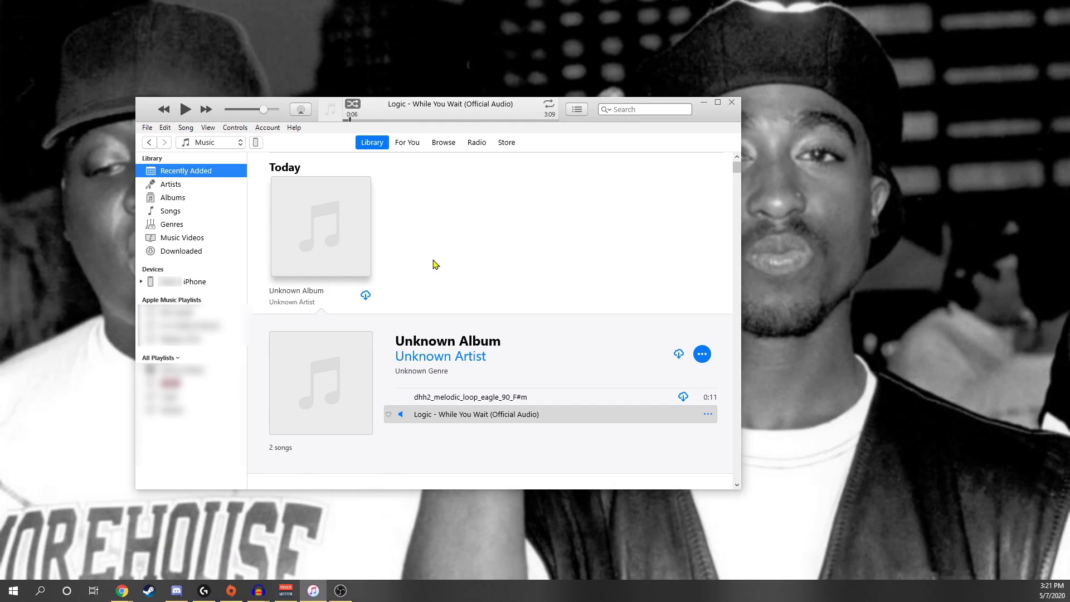
- In the song info of "Logic - While You Wait (Official Audio)", shorten the title to "While You Wait" and set the artist to "Logic"
left_click(524, 241)
left_click(303, 255)
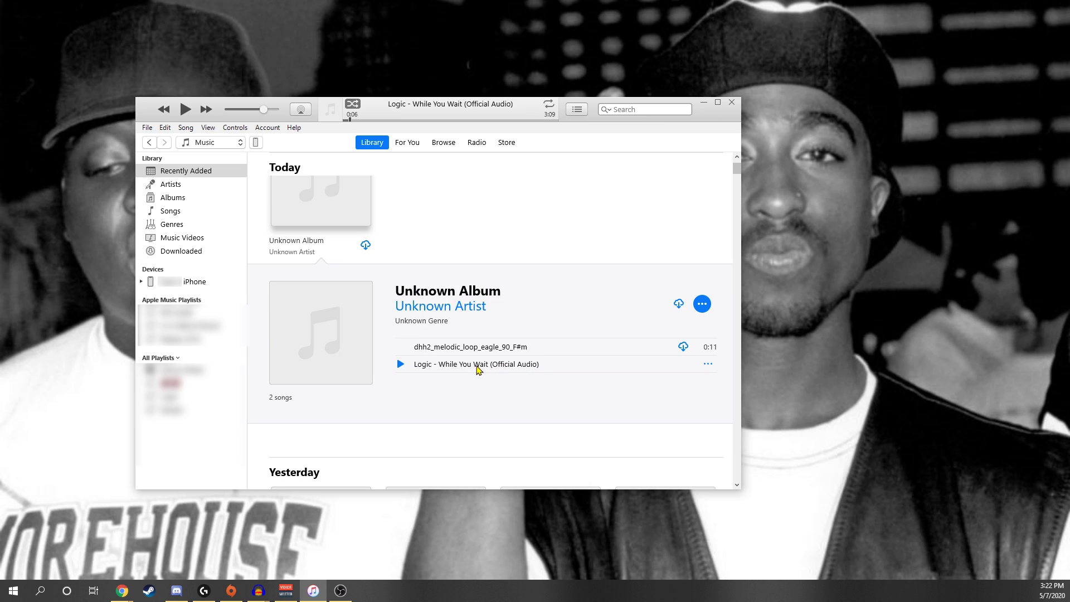
left_click(707, 365)
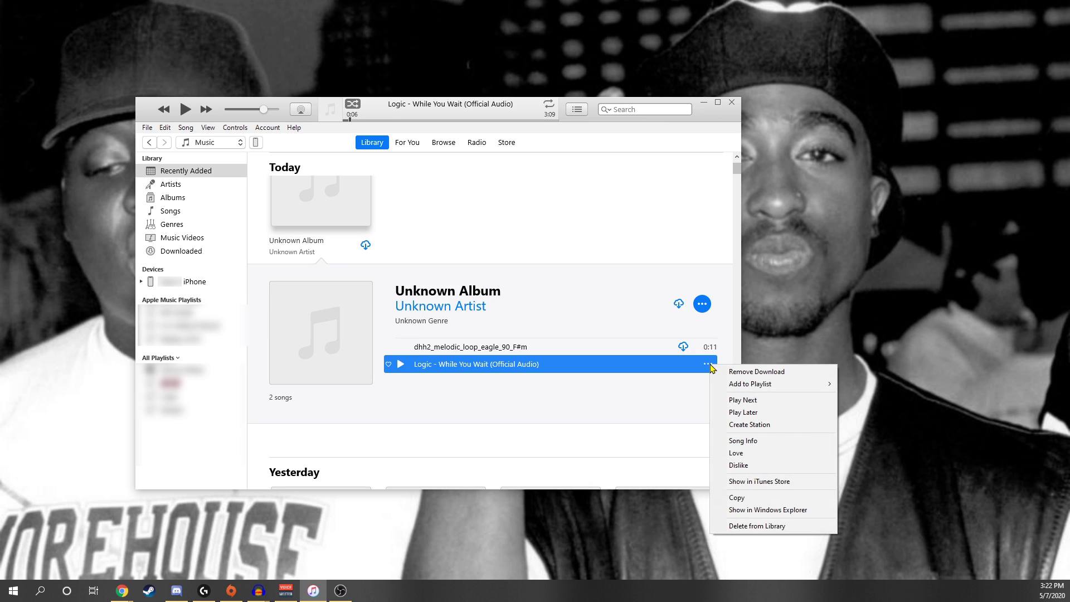
left_click(760, 443)
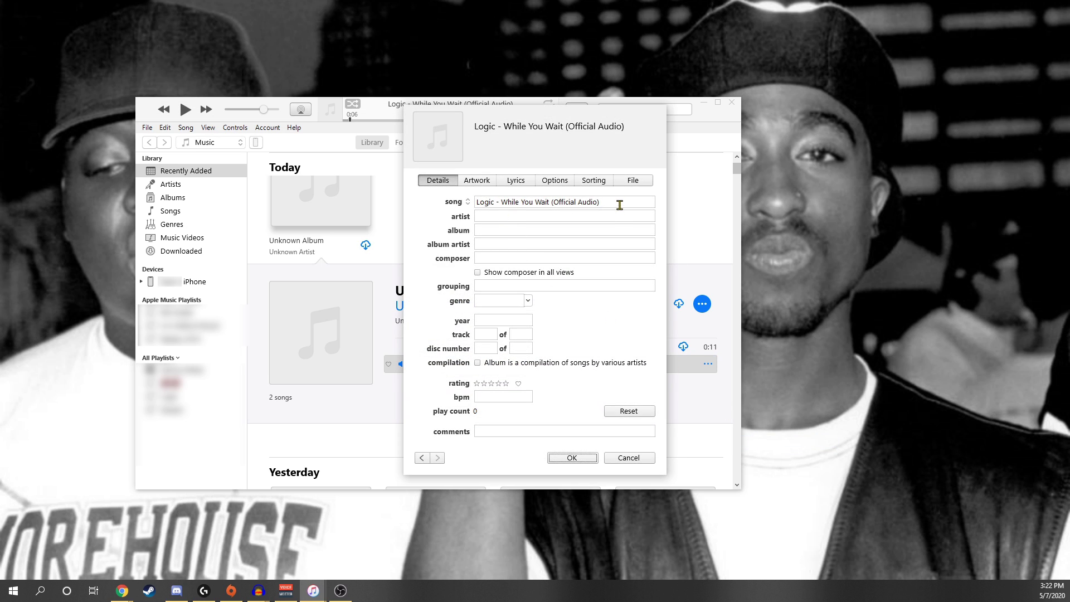
left_click_drag(617, 203, 562, 201)
key("BackSpace")
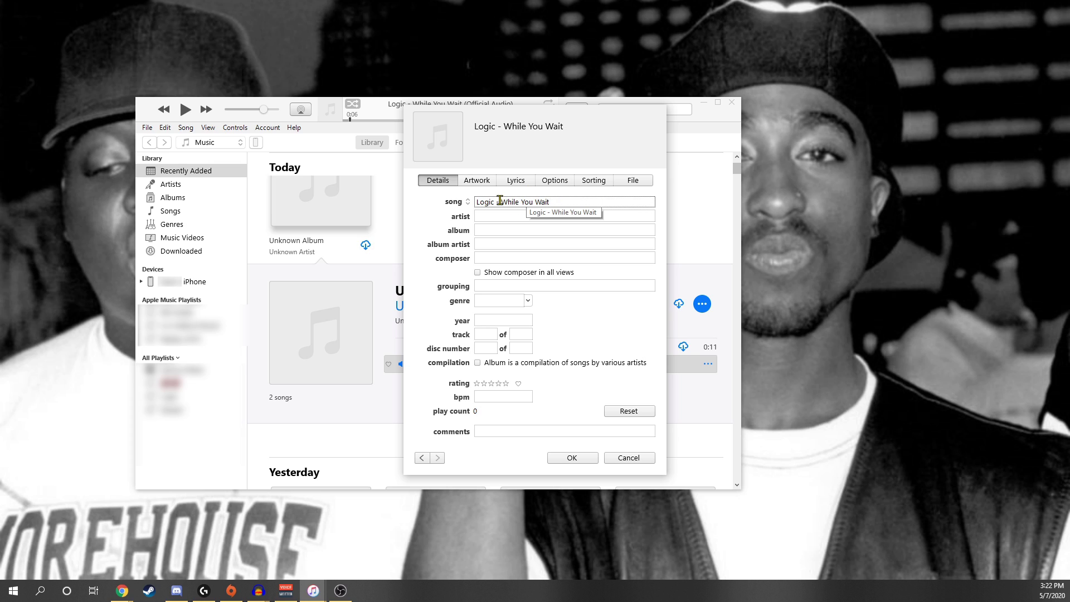
left_click_drag(499, 200, 478, 202)
key("BackSpace")
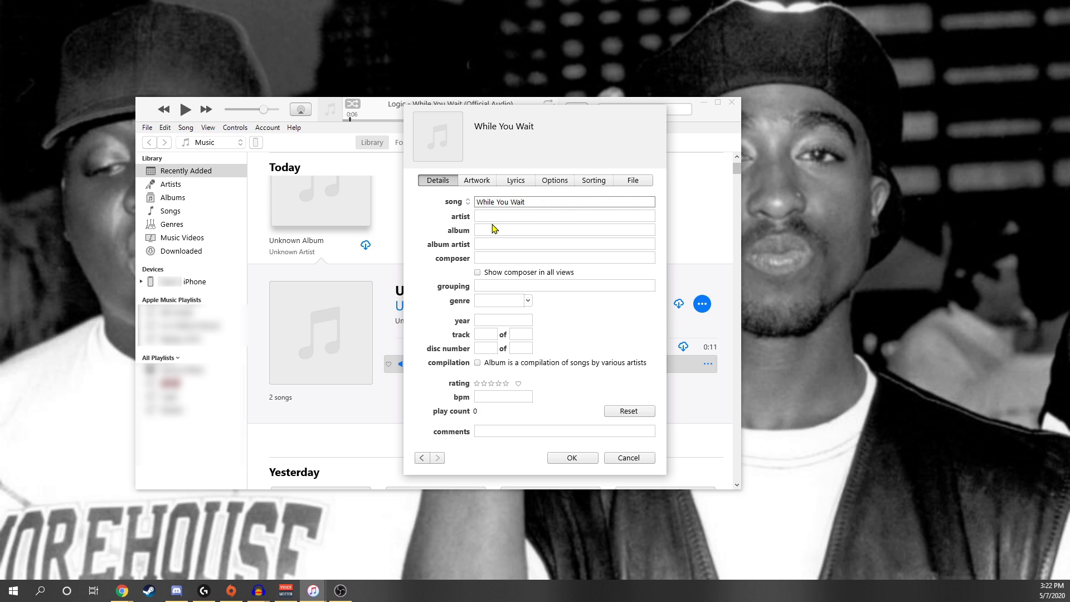
left_click(492, 215)
type("Logic")
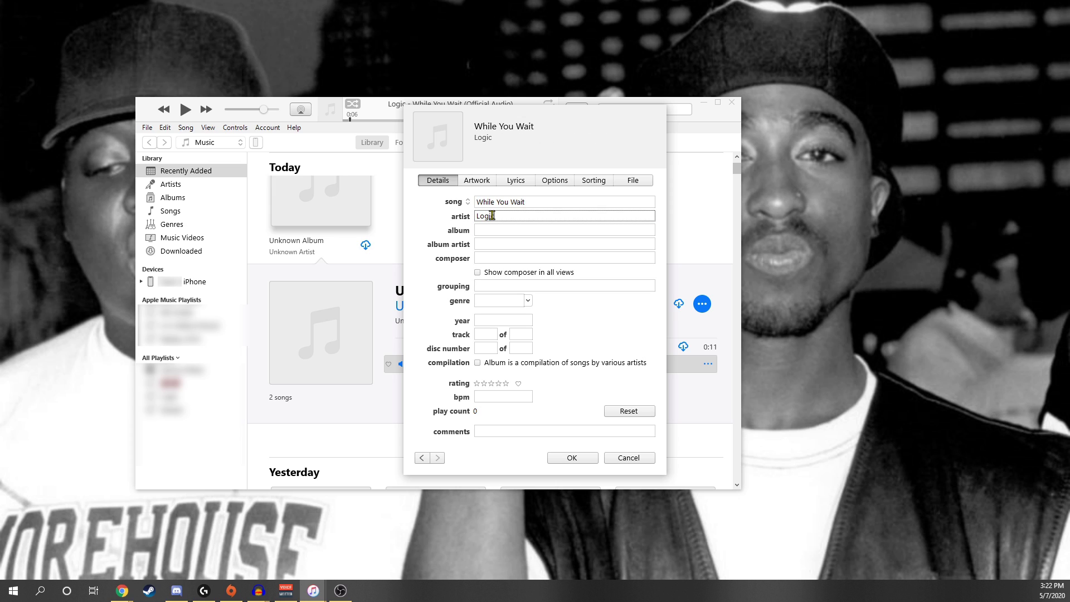
- Add the downloaded "While You Wait" cover image from Downloads as the song's artwork and save the song info
left_click(476, 181)
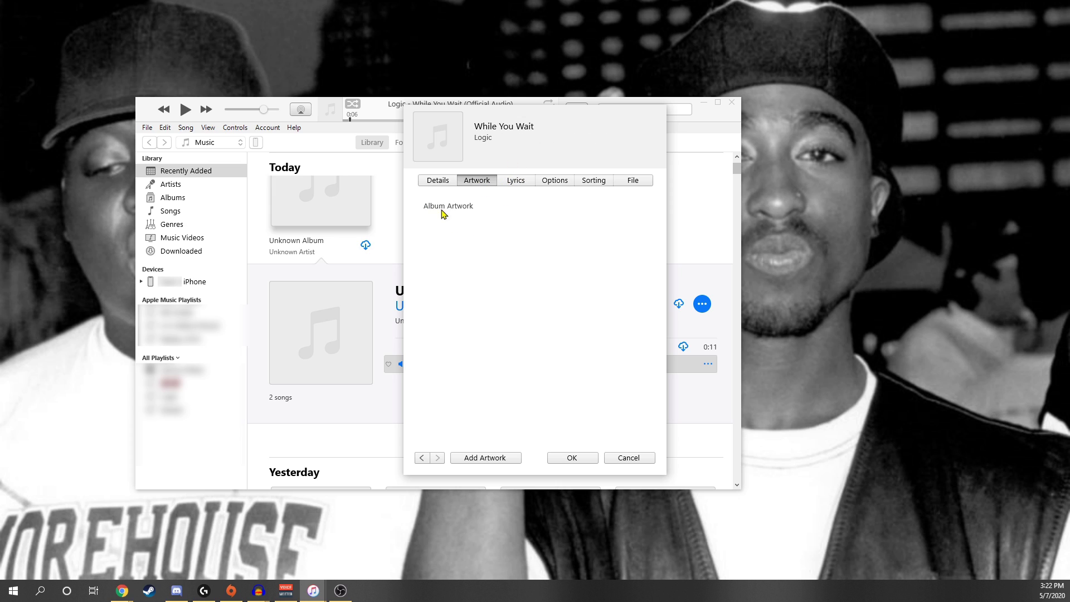
left_click(484, 458)
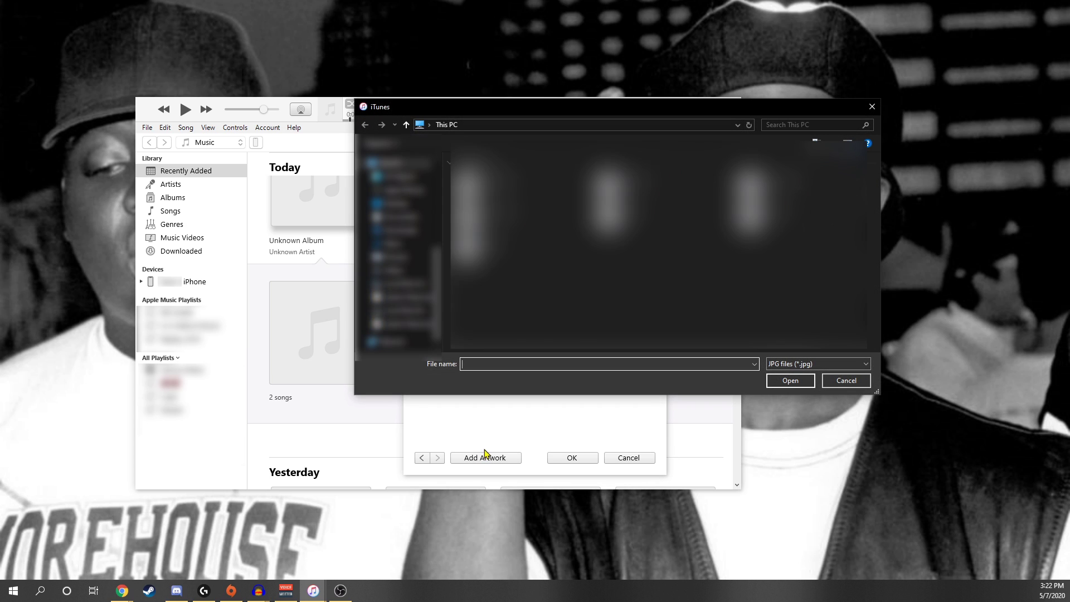
left_click(411, 228)
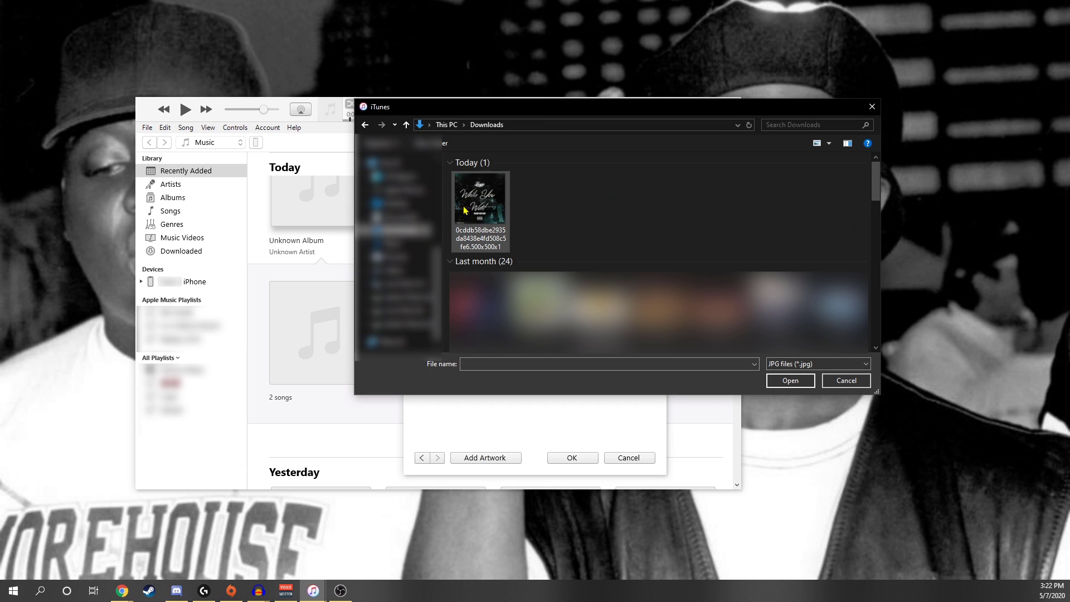
double_click(486, 203)
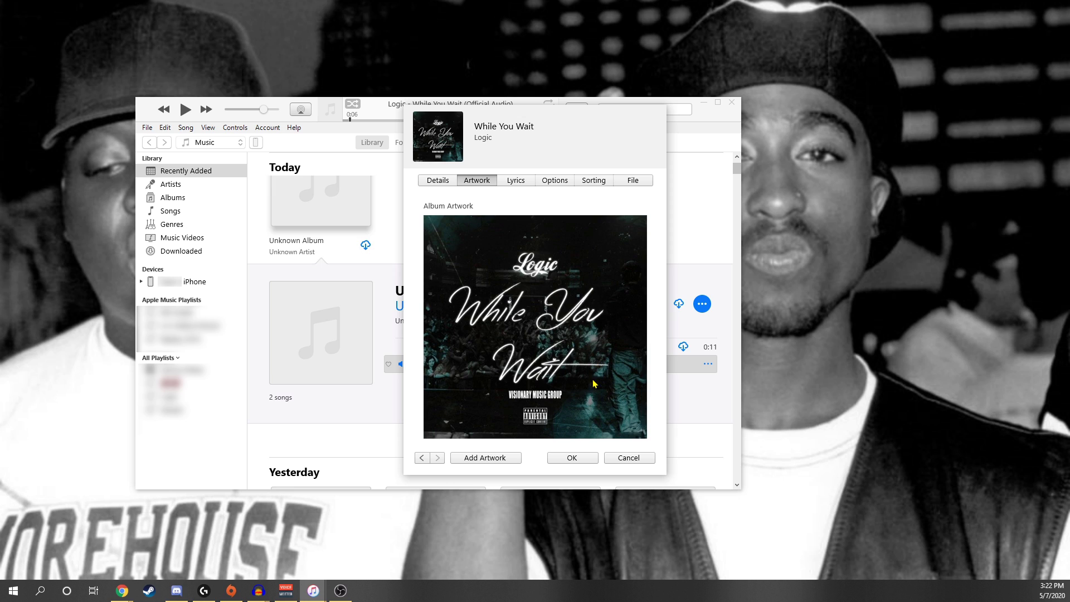
left_click(584, 458)
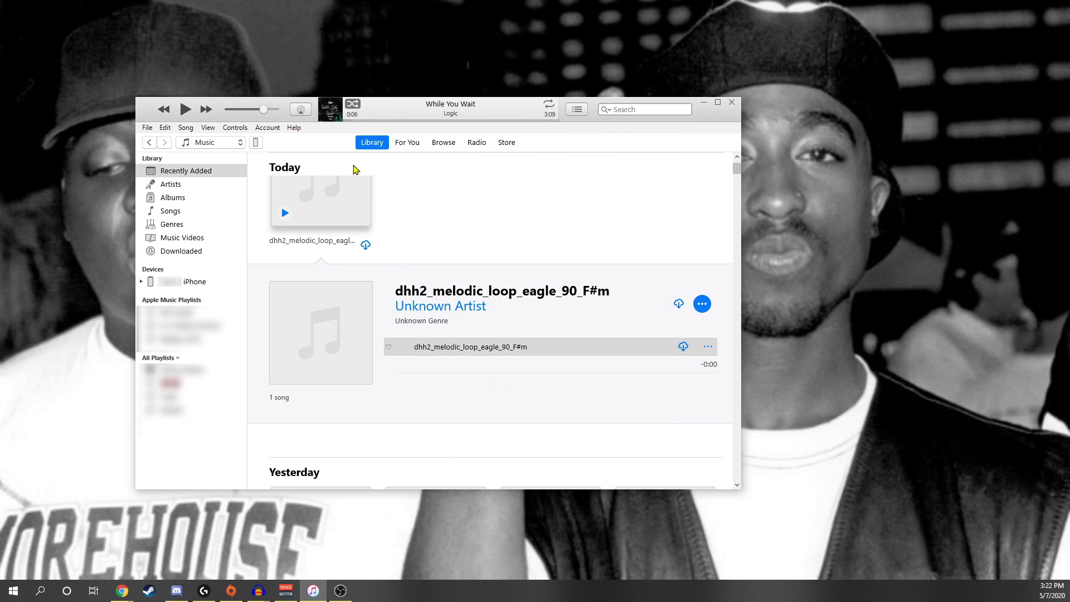
scroll(341, 266, "up", 1)
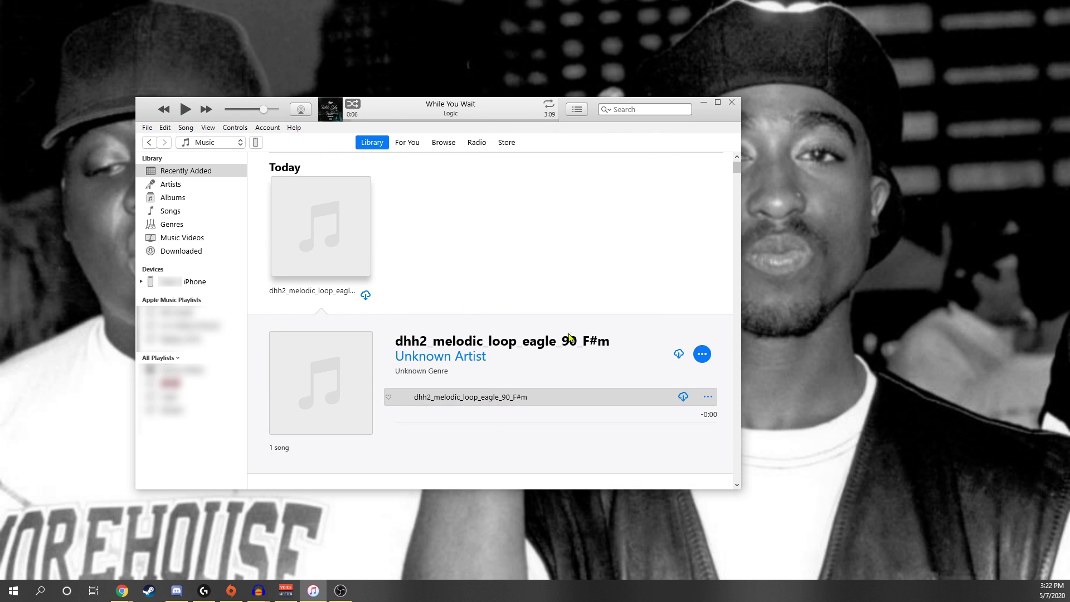
left_click(445, 257)
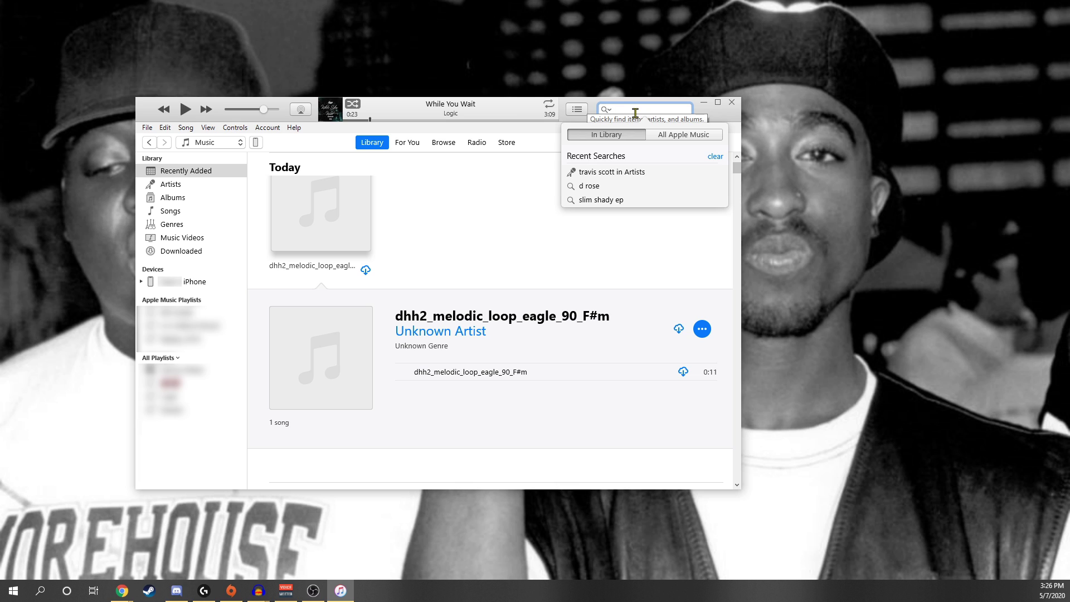
type("juic")
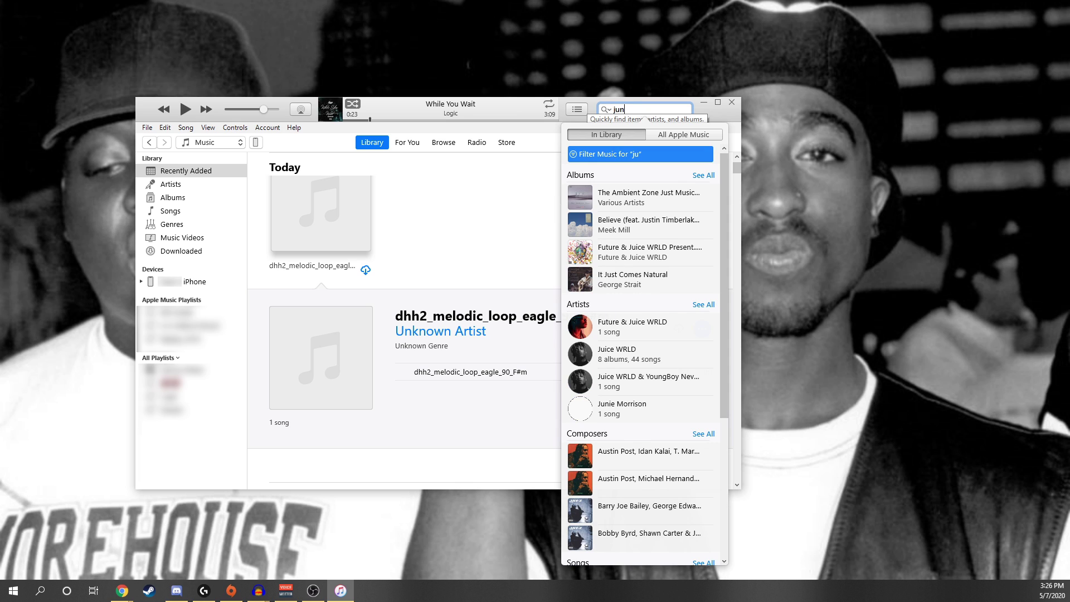
key("BackSpace")
key("BackSpace")
key("BackSpace")
key("BackSpace")
- Search the library for "huncho" and open the album "Huncho Jack, Jack Huncho"
type("hu")
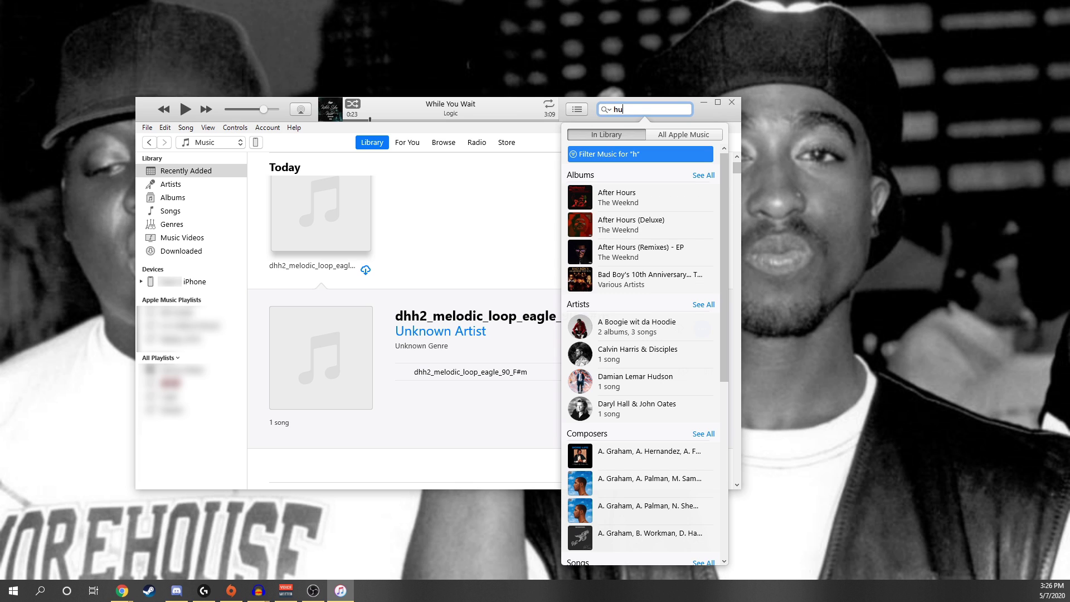
type("ncho")
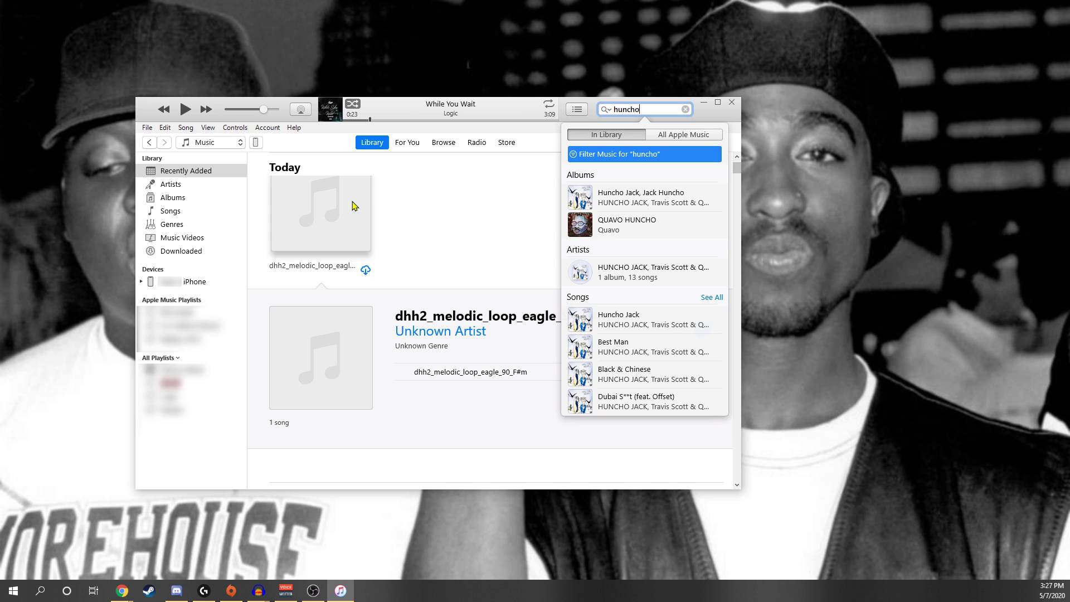
left_click(638, 205)
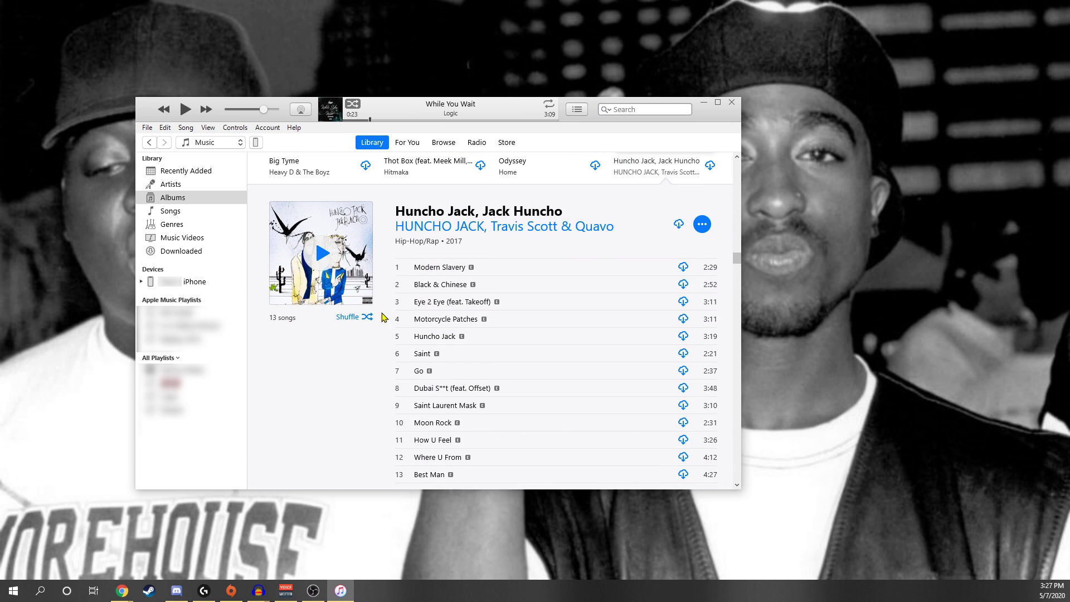
scroll(496, 312, "down", 1)
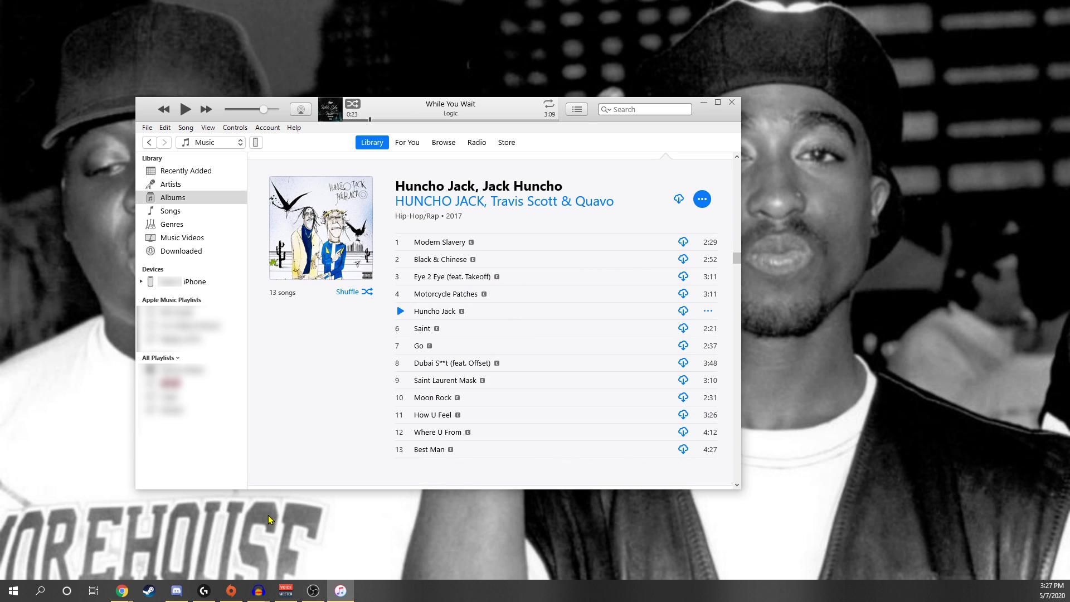
- Switch to Chrome and search Google Images for "huncho jack jack huncho alternative cover"
left_click(122, 591)
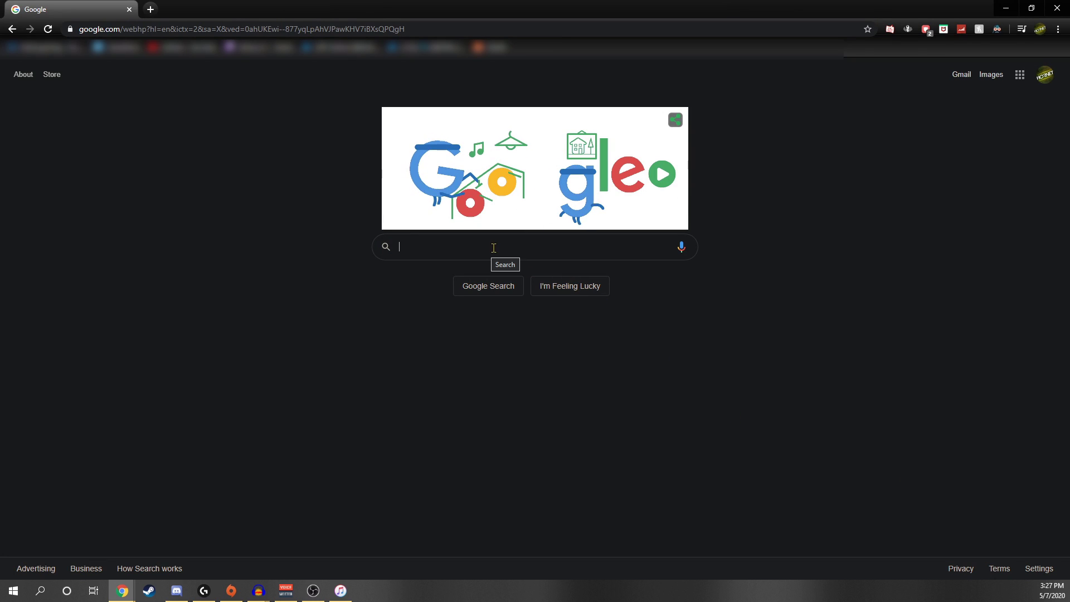
type("huncho jack jack huncho alternative cover")
key("Return")
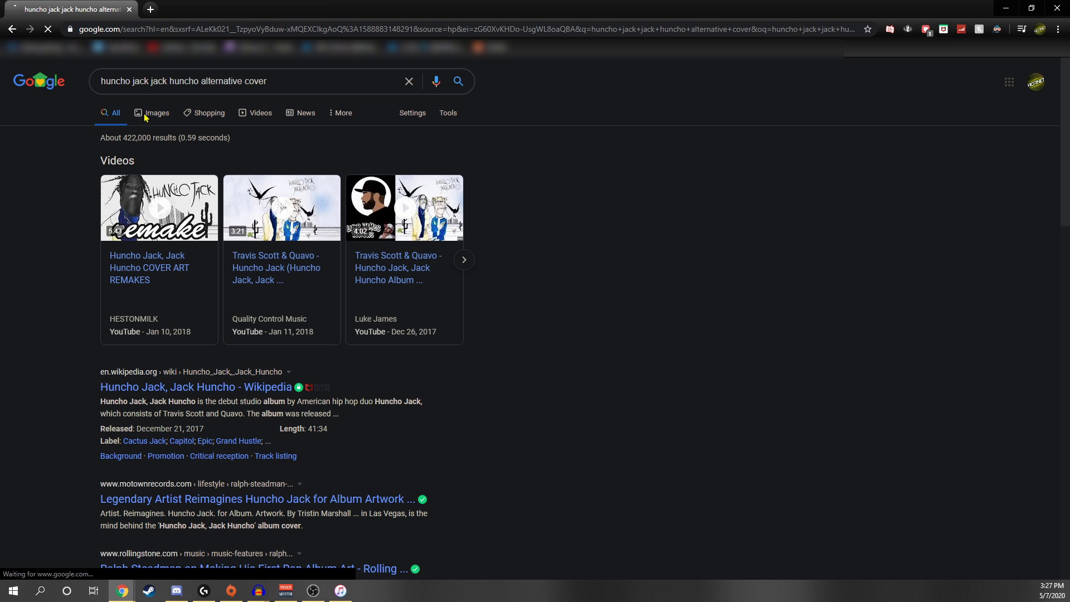
left_click(145, 113)
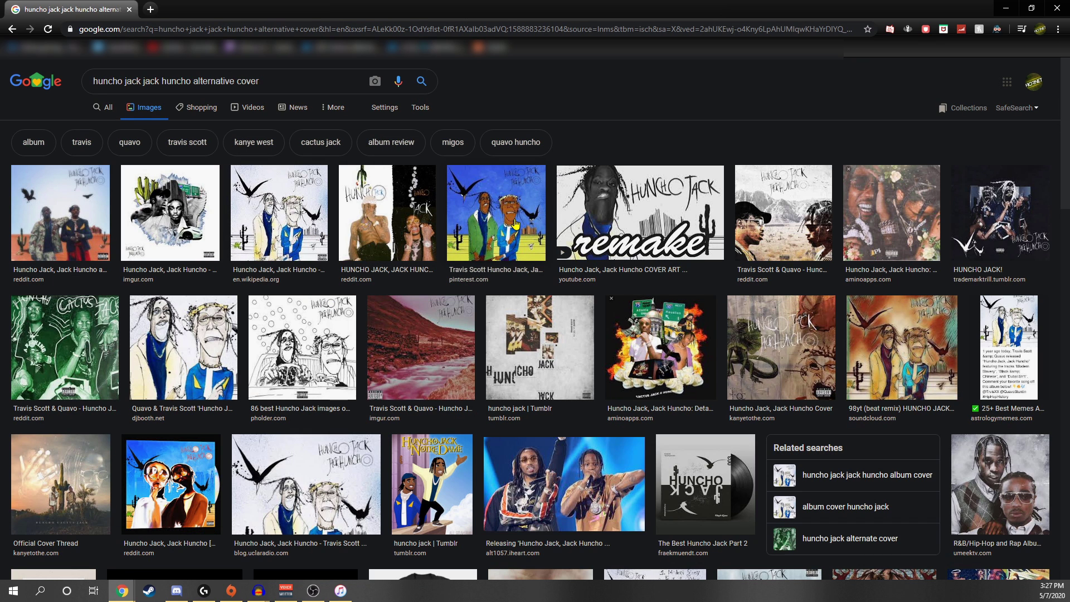
- Save the first result, the Reddit cover with two men in the desert, to Downloads as "download" and return to iTunes
left_click(52, 219)
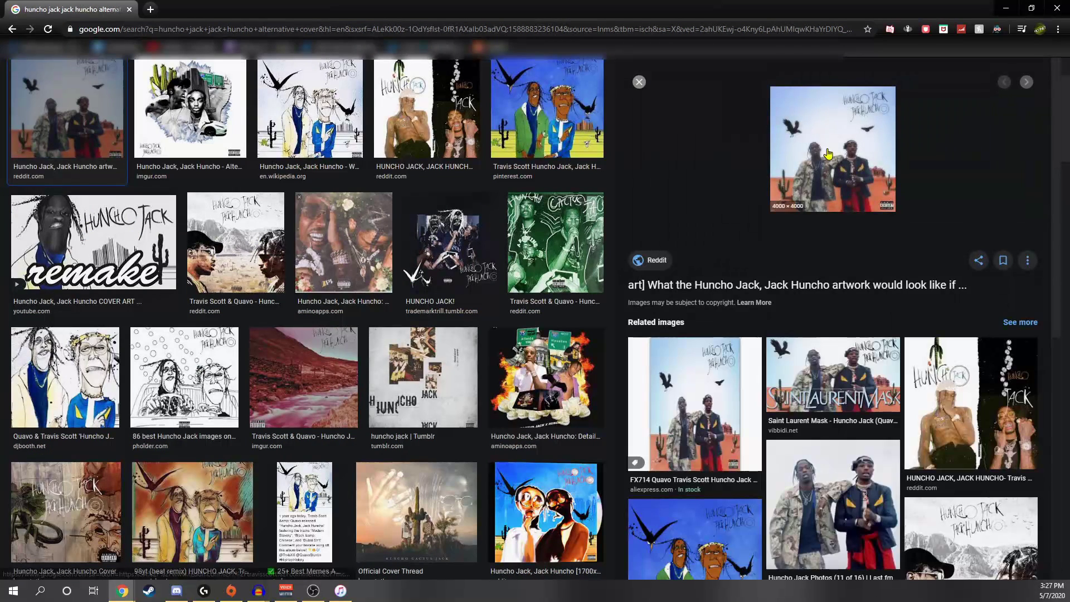
right_click(833, 147)
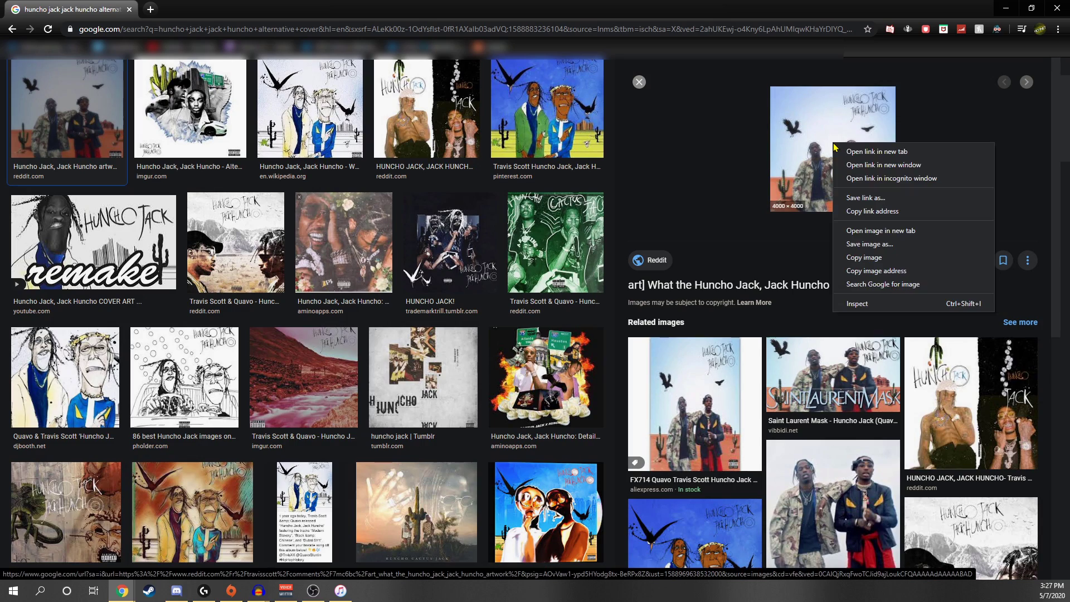
left_click(894, 245)
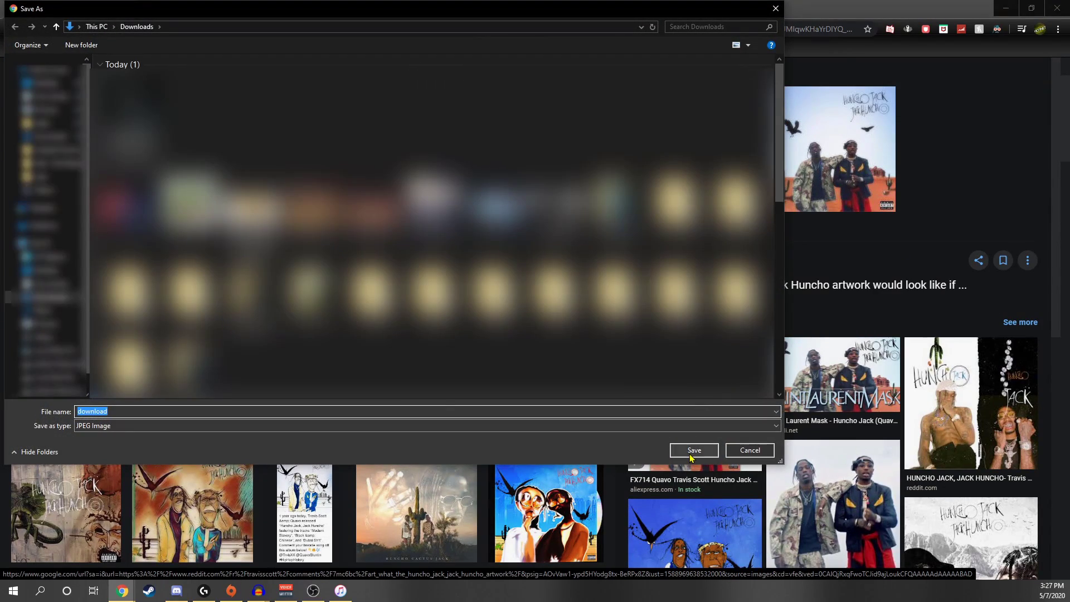
left_click(691, 449)
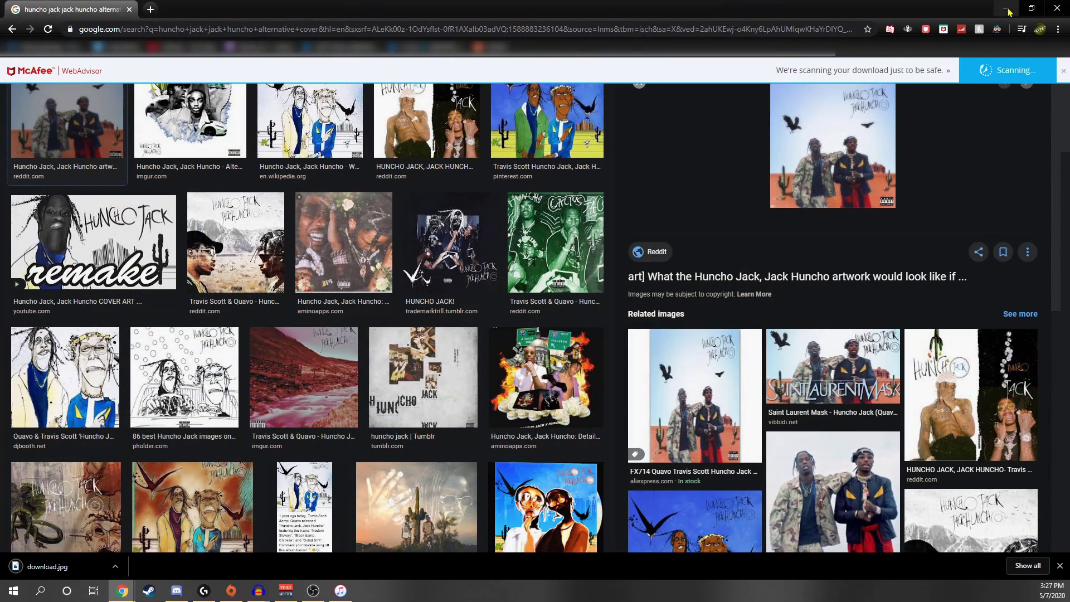
left_click(1006, 8)
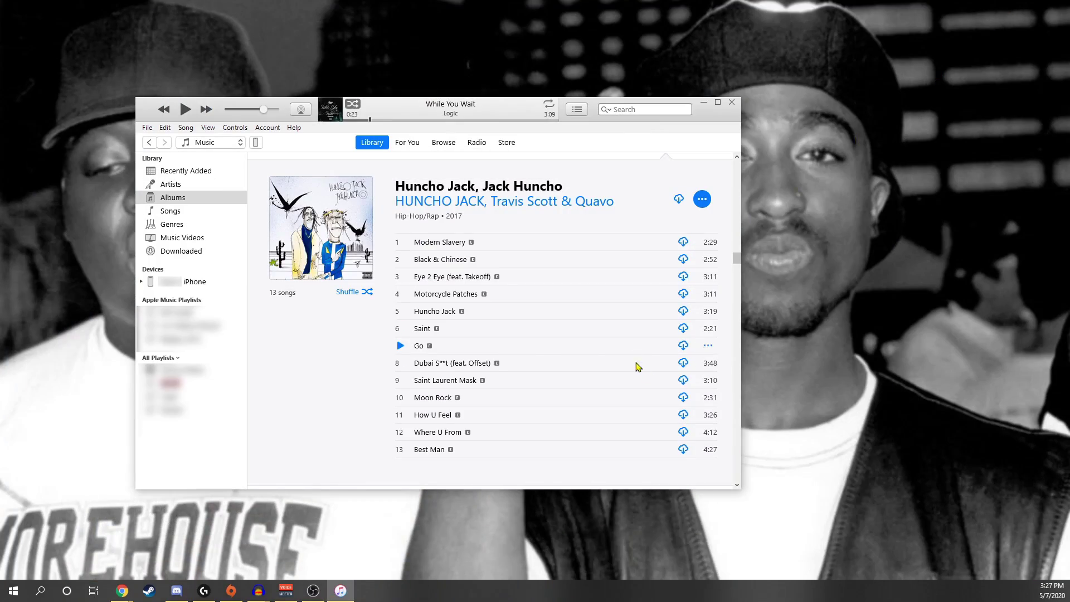
- Add the downloaded desert cover from Downloads as artwork for the whole "Huncho Jack, Jack Huncho" album and save the album info
left_click(702, 199)
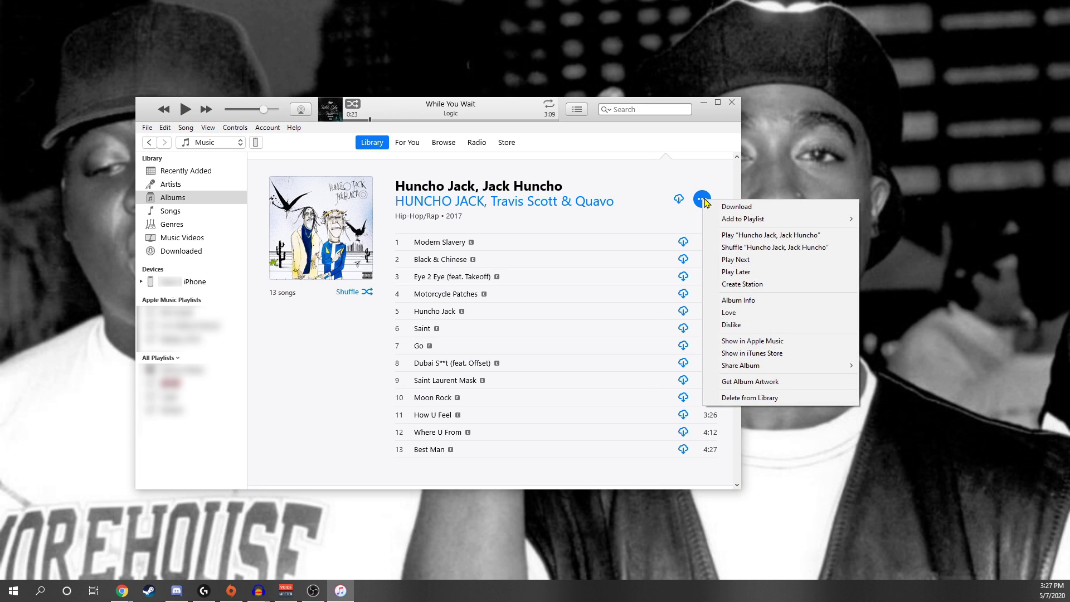
left_click(756, 308)
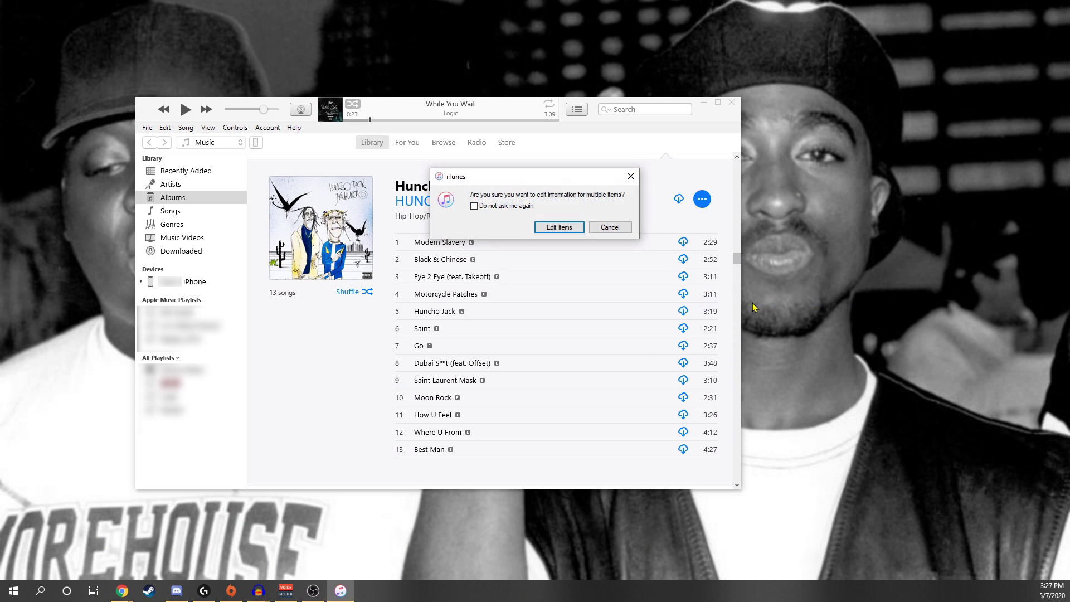
left_click(555, 228)
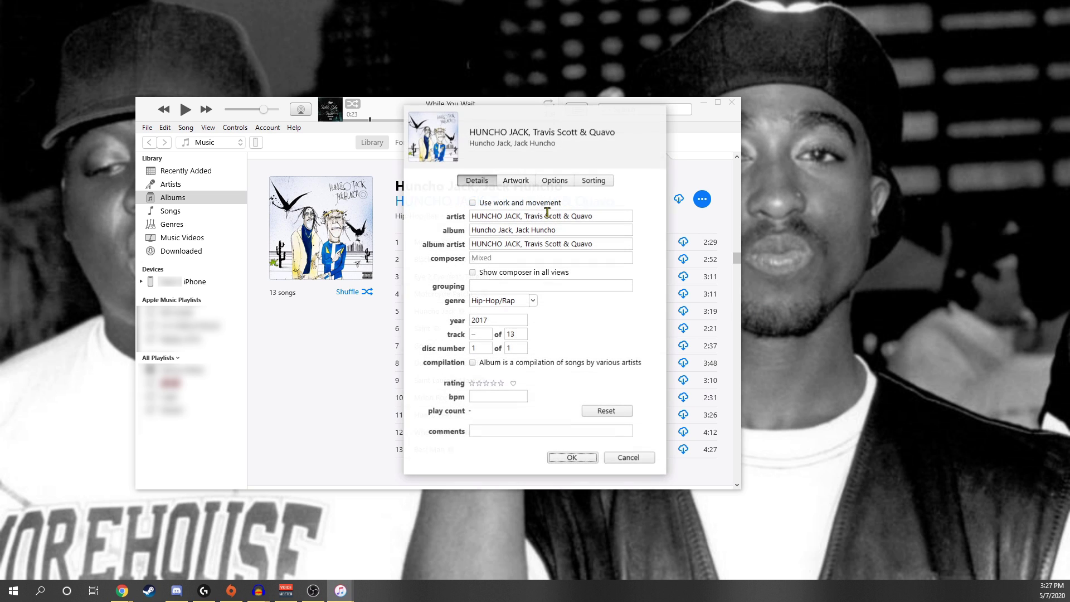
left_click(522, 180)
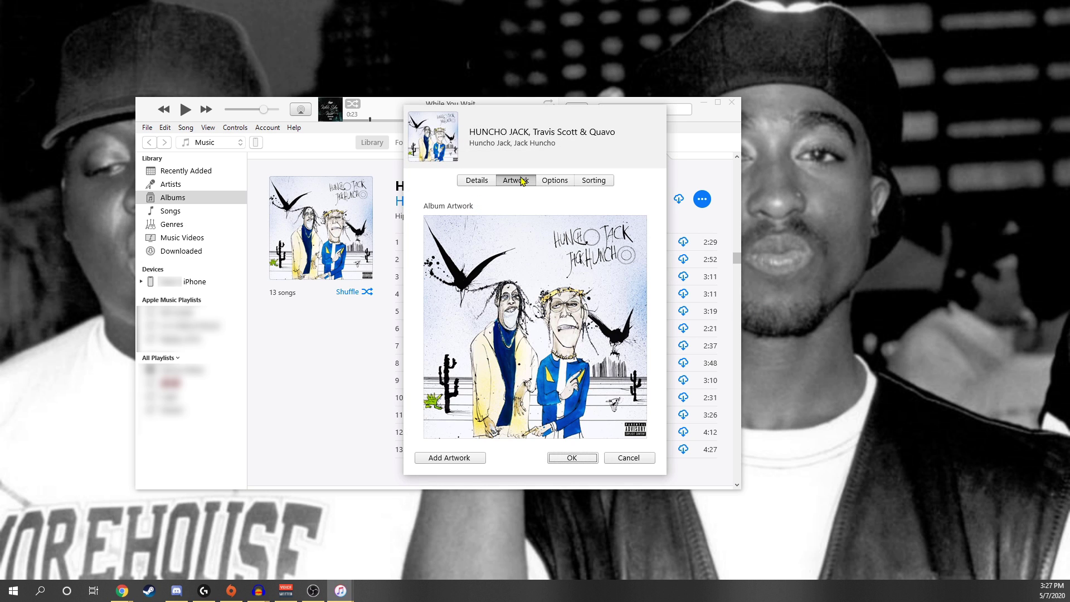
left_click(451, 457)
double_click(474, 207)
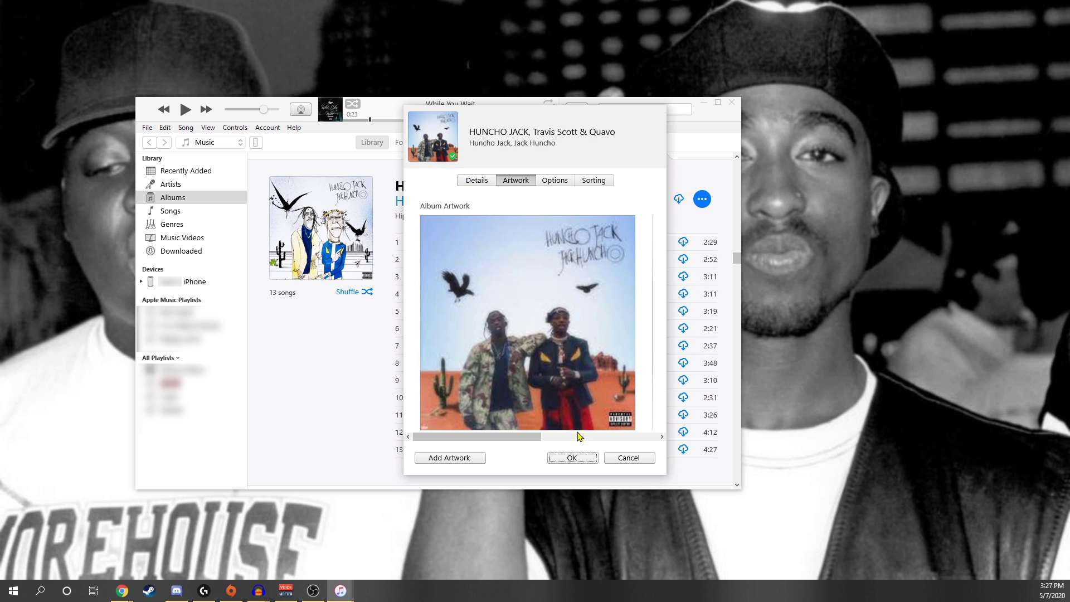
left_click(560, 389)
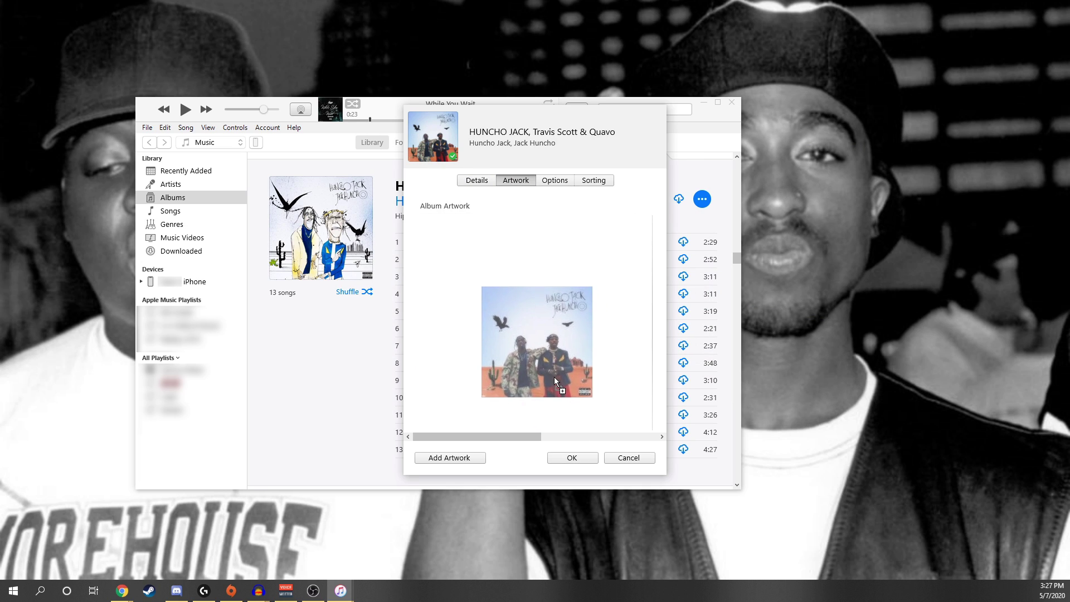
left_click(572, 458)
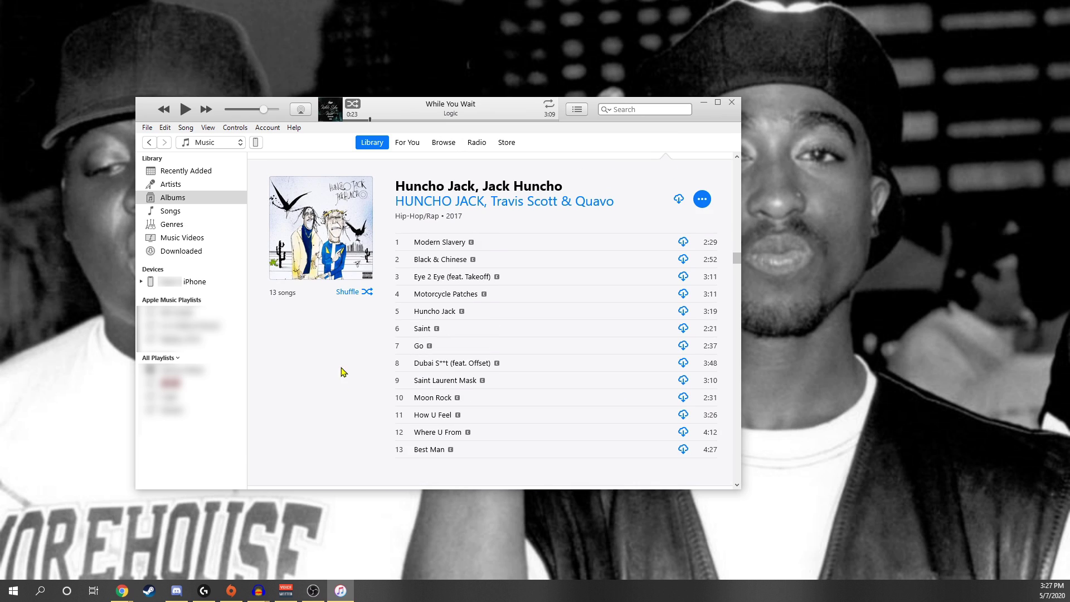
- Reload the Albums view, play "Huncho Jack, Jack Huncho" and check its cover in the MiniPlayer before closing it
left_click(187, 210)
left_click(187, 198)
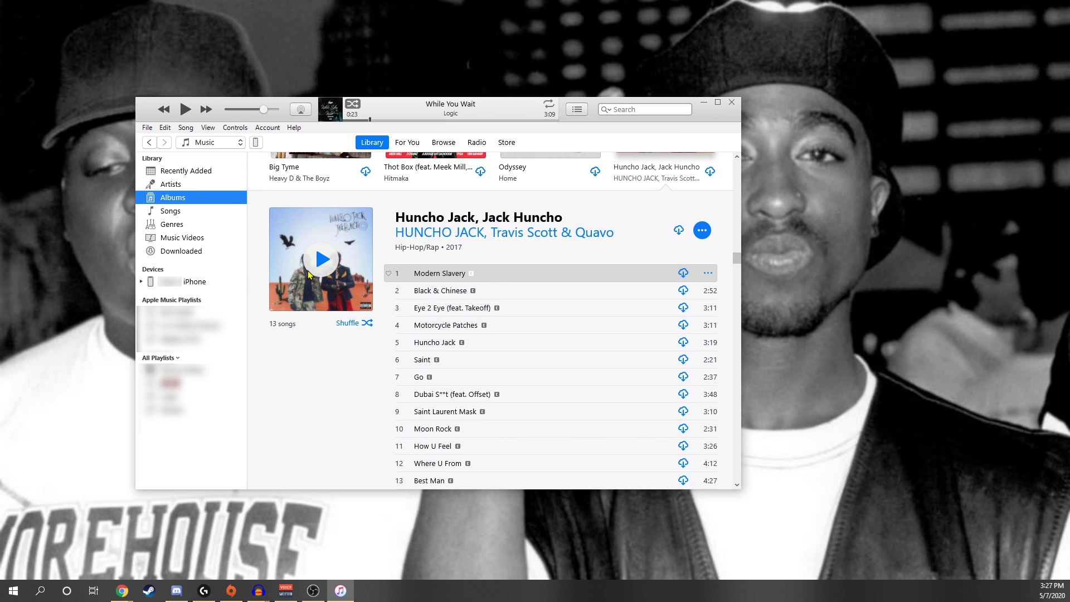
left_click(312, 270)
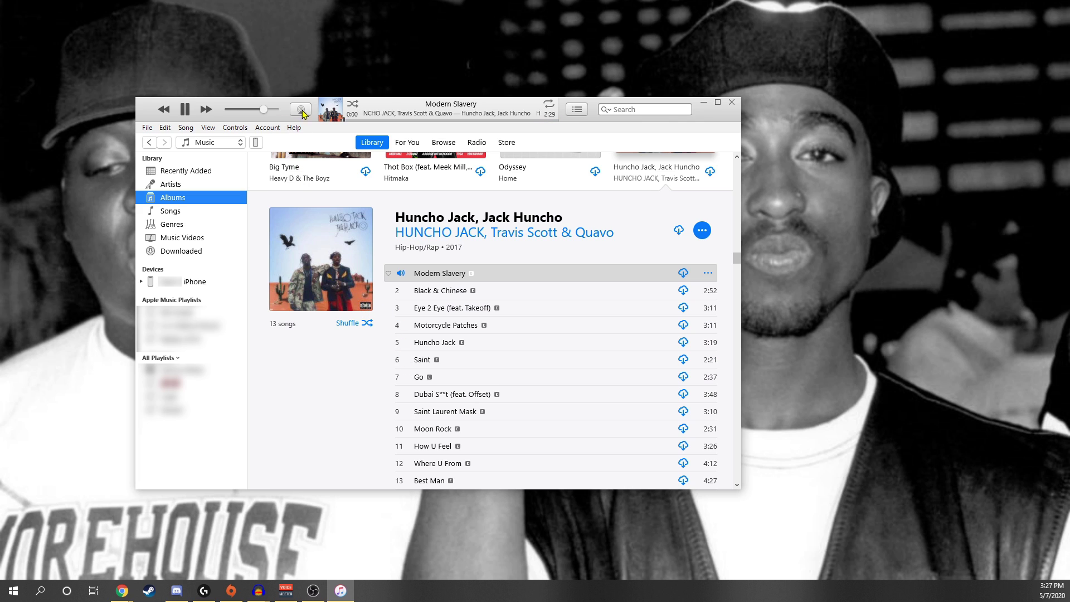
key("alt+F4")
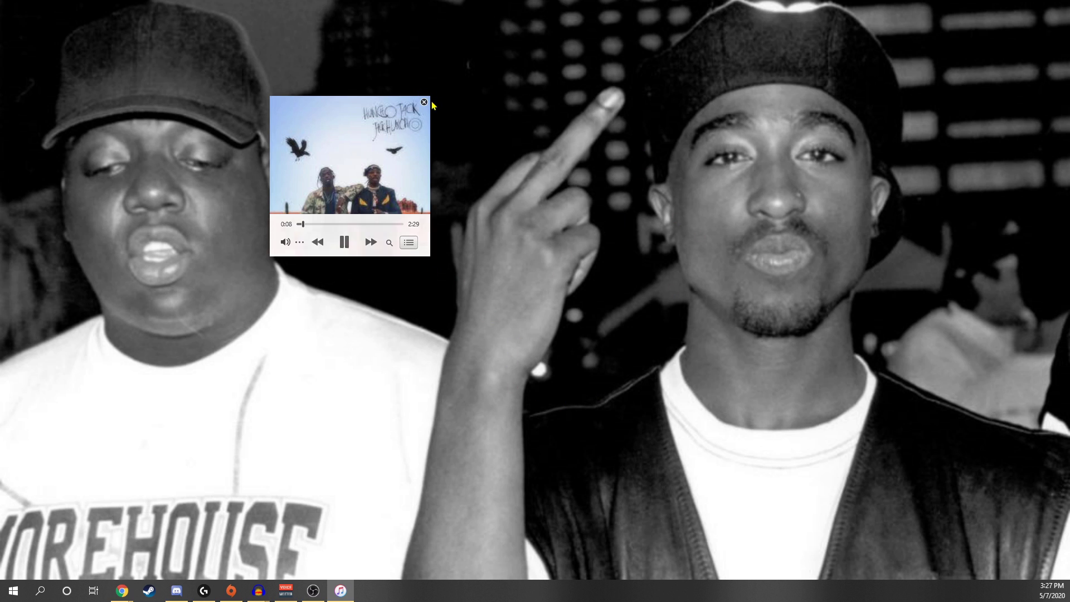
left_click(424, 101)
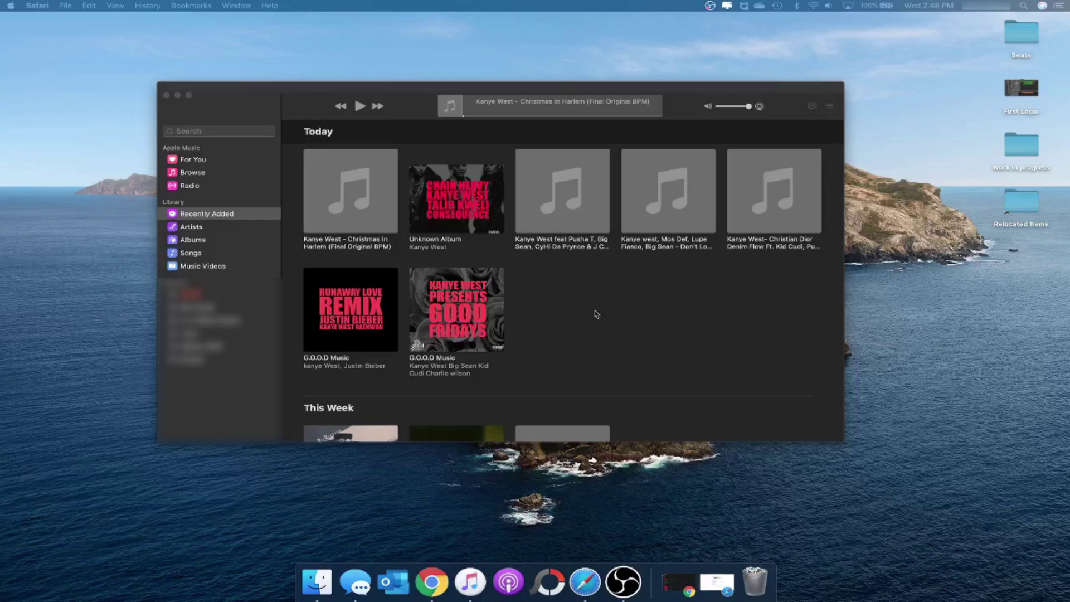
- View the untagged "Christian Dior Denim Flow" song in Music on the Mac, and search Google Images in Safari for "kanye west christian dior denim flow"
left_click(621, 307)
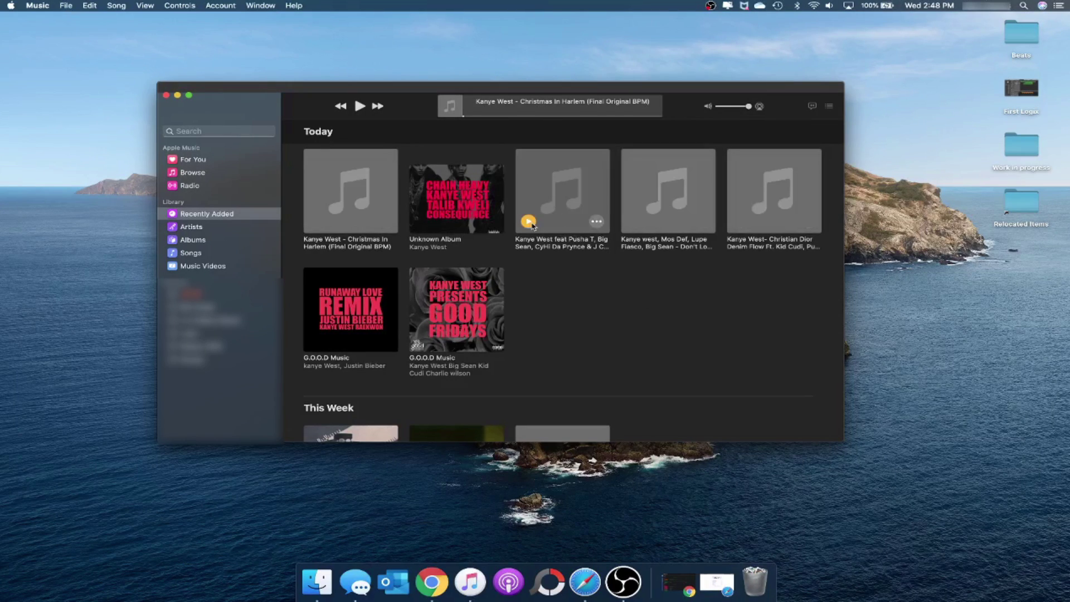
left_click(764, 194)
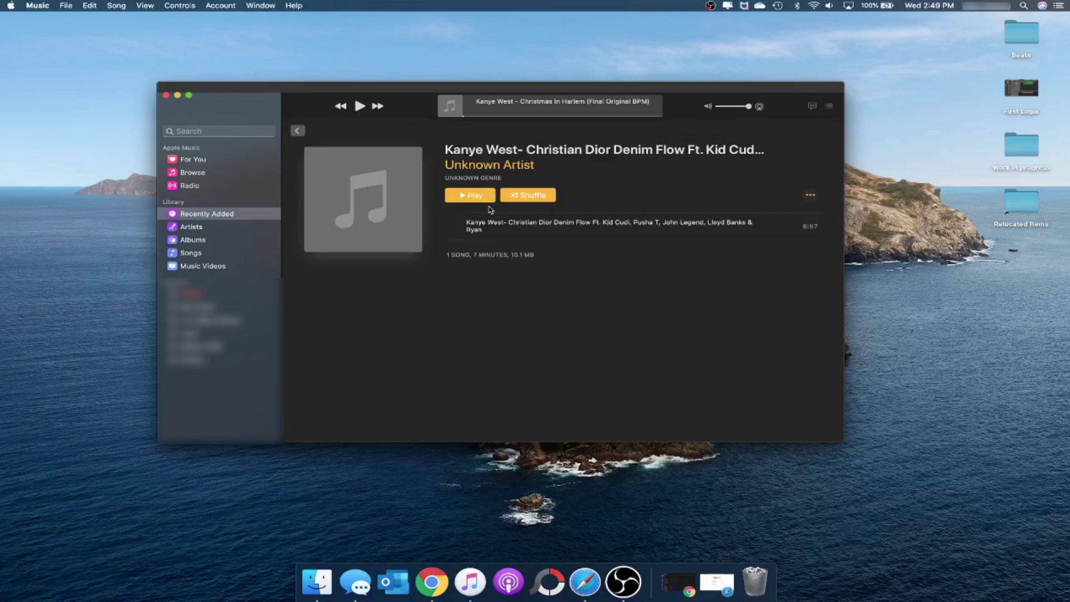
left_click(716, 582)
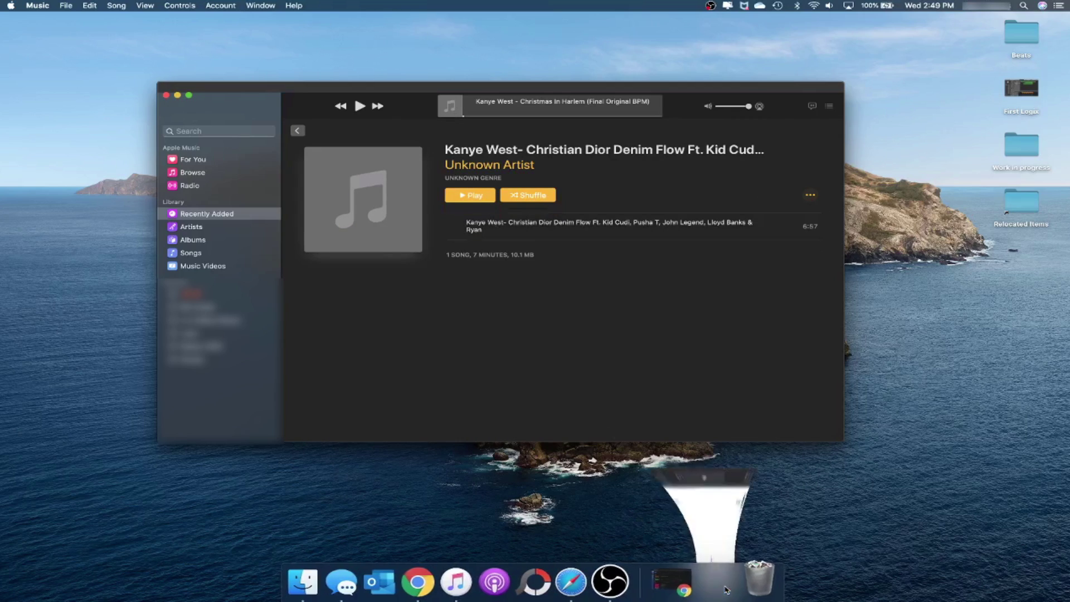
type("kanye west christian dior denim flow")
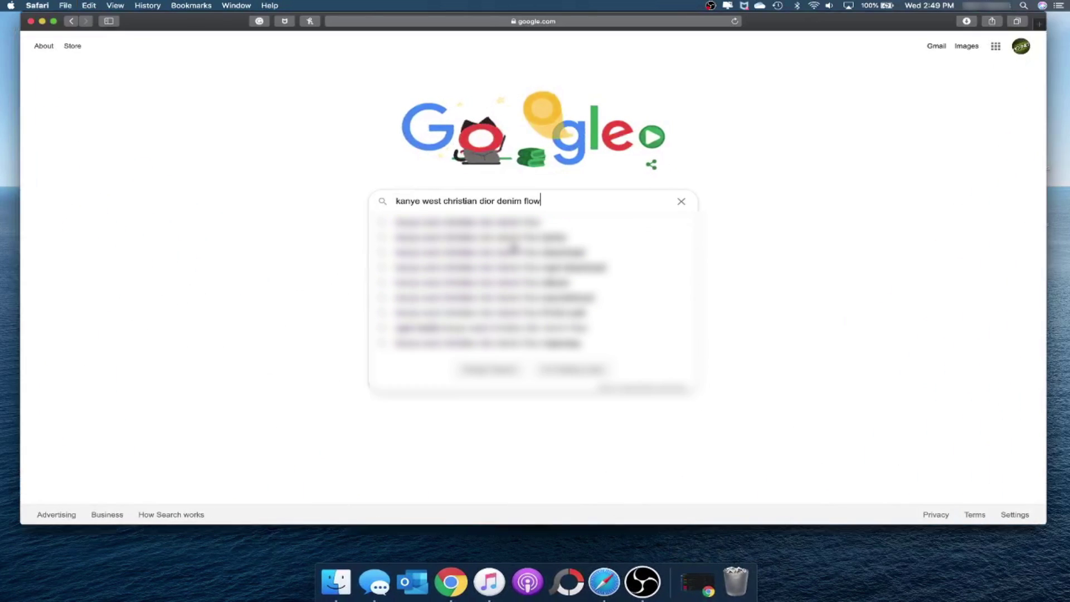
key("Return")
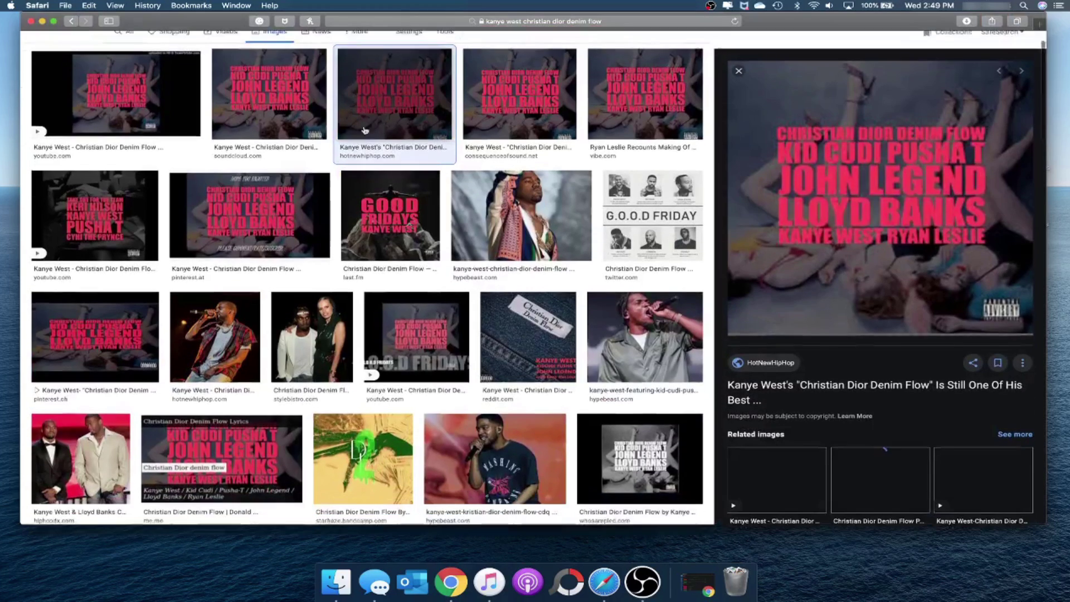
- Save the HotNewHipHop "Christian Dior Denim Flow" cover image to Downloads and return to Music
right_click(869, 123)
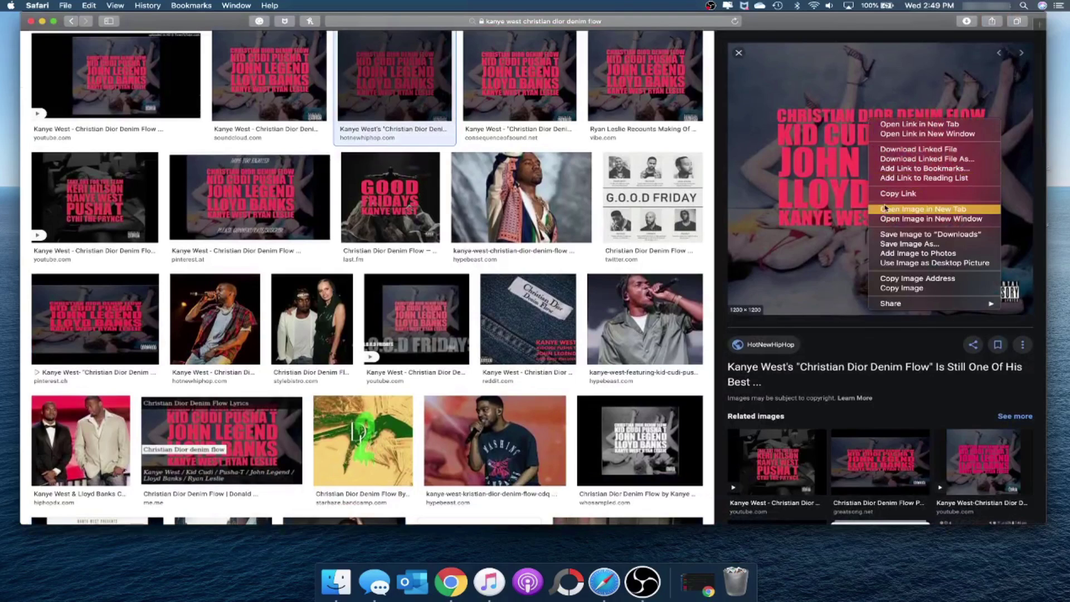
left_click(885, 243)
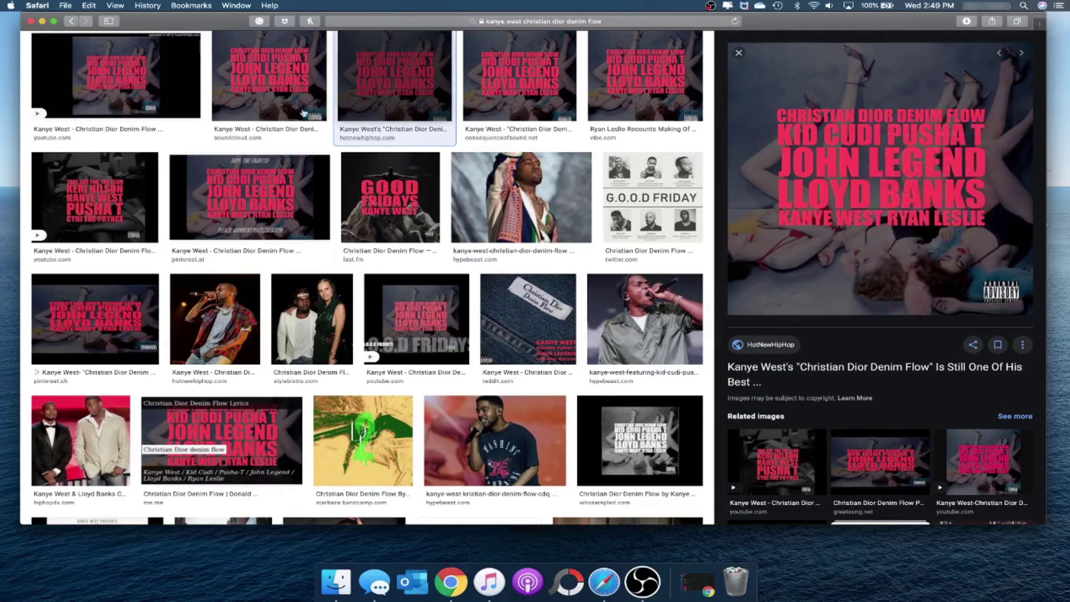
left_click(42, 21)
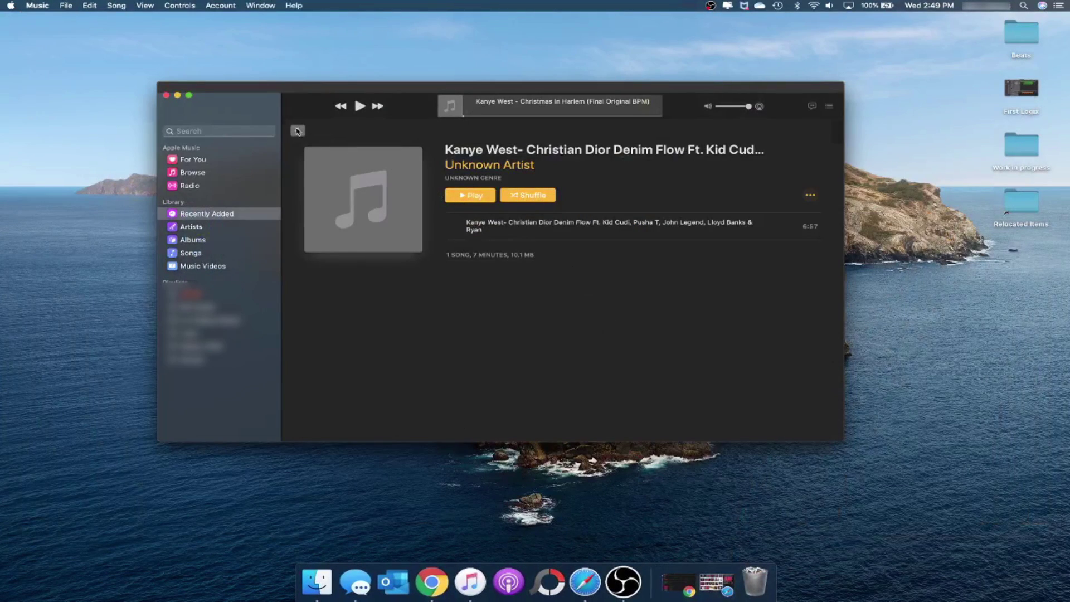
- Open the info of the "Christian Dior Denim Flow" song, remove the "Kanye West- " prefix from its title and set the artist to "Kanye West"
left_click(297, 131)
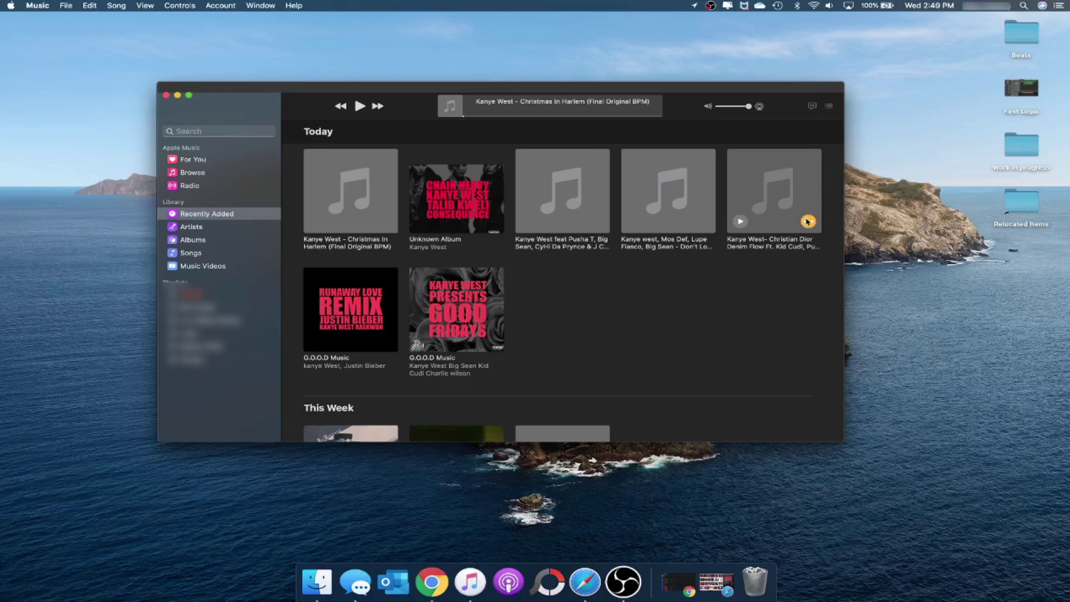
left_click(807, 221)
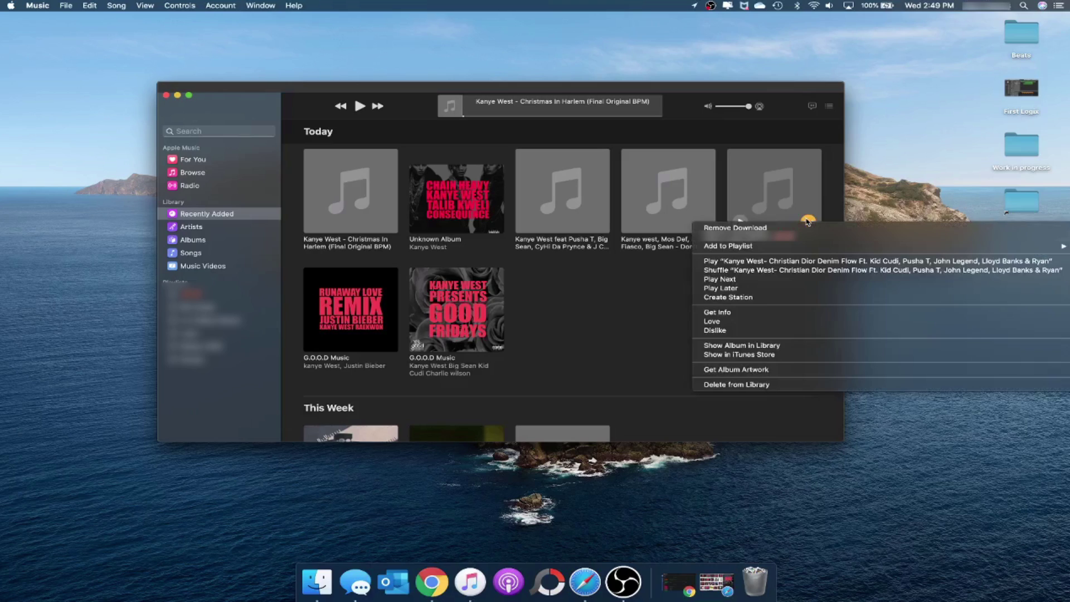
left_click(762, 311)
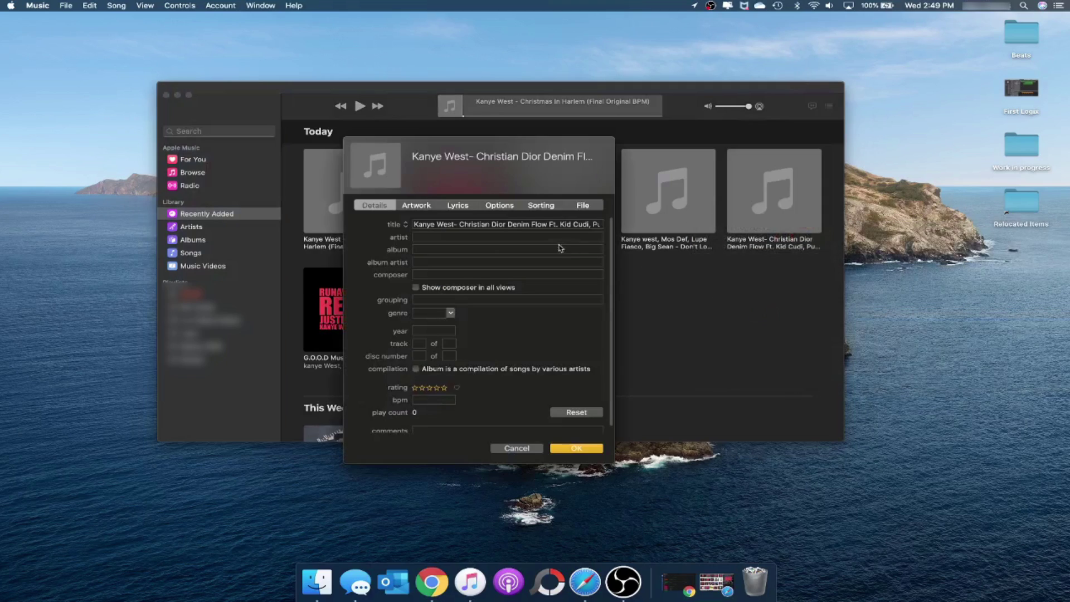
left_click(459, 224)
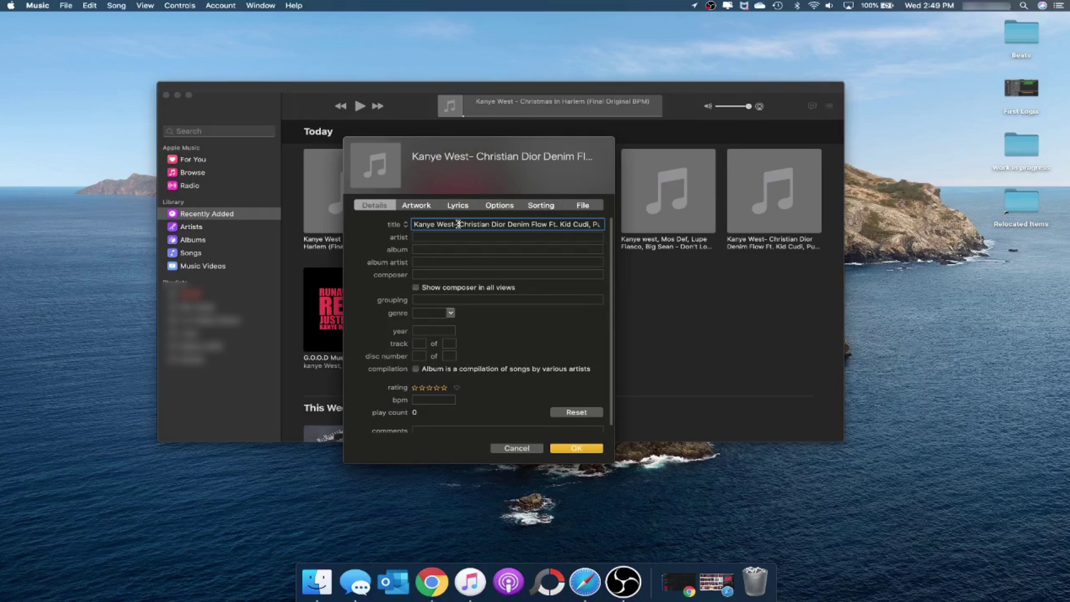
left_click_drag(459, 224, 417, 224)
key("BackSpace")
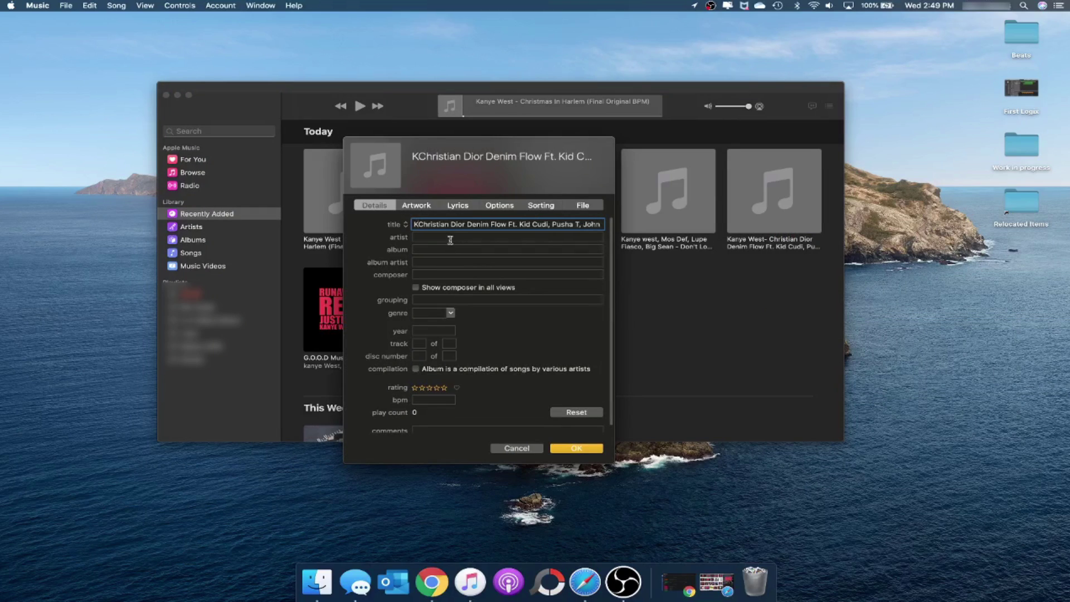
key("BackSpace")
left_click(437, 237)
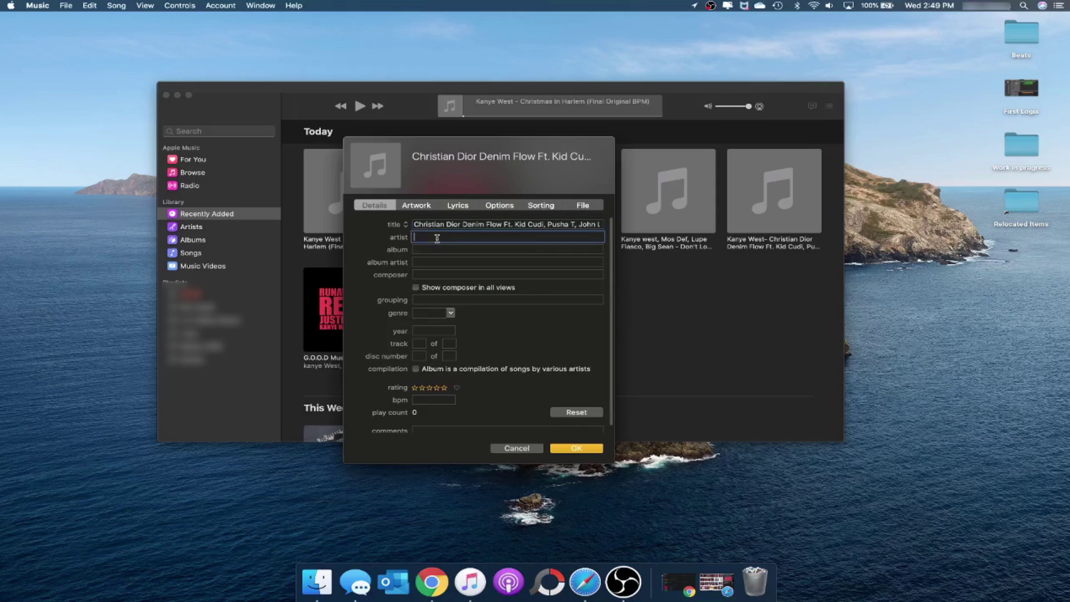
type("Kanye West")
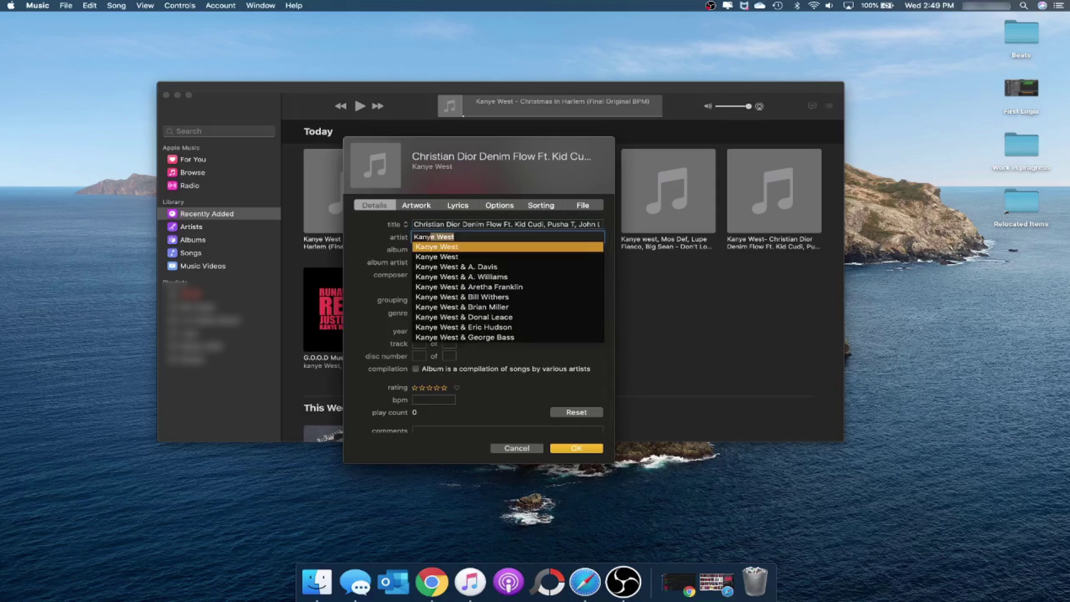
- Add the saved "Christian Dior Denim Flow" JPEG from Downloads as the song's artwork and save the song info
left_click(421, 204)
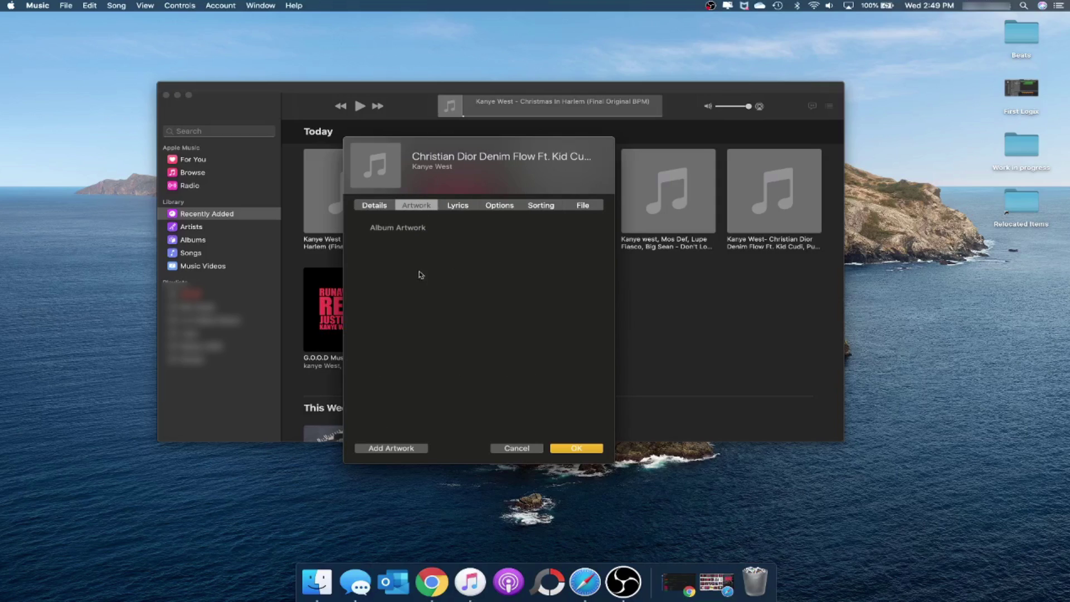
left_click(392, 447)
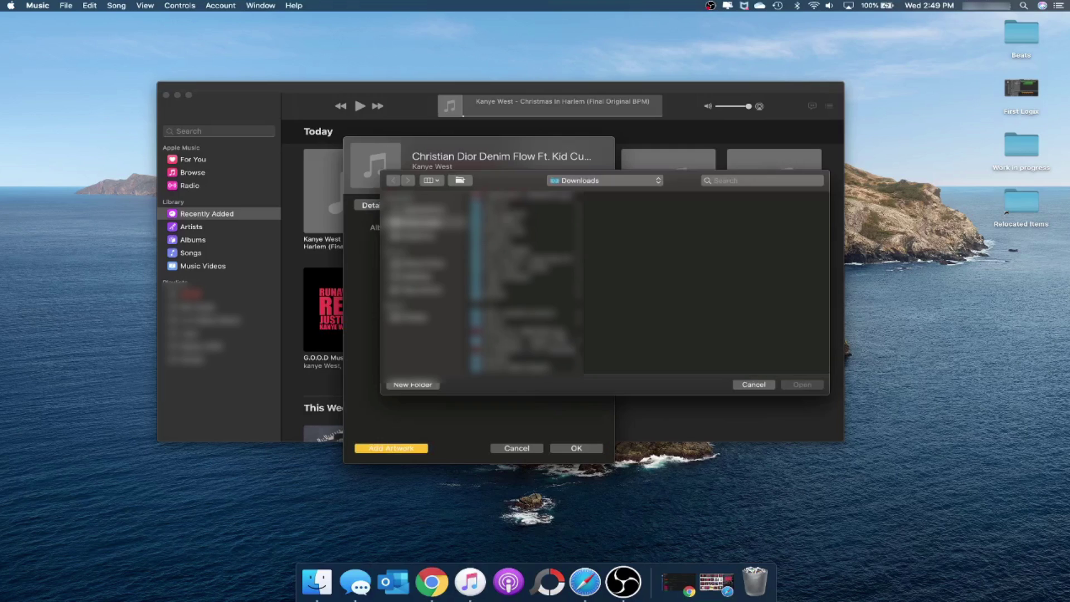
scroll(526, 279, "down", 3)
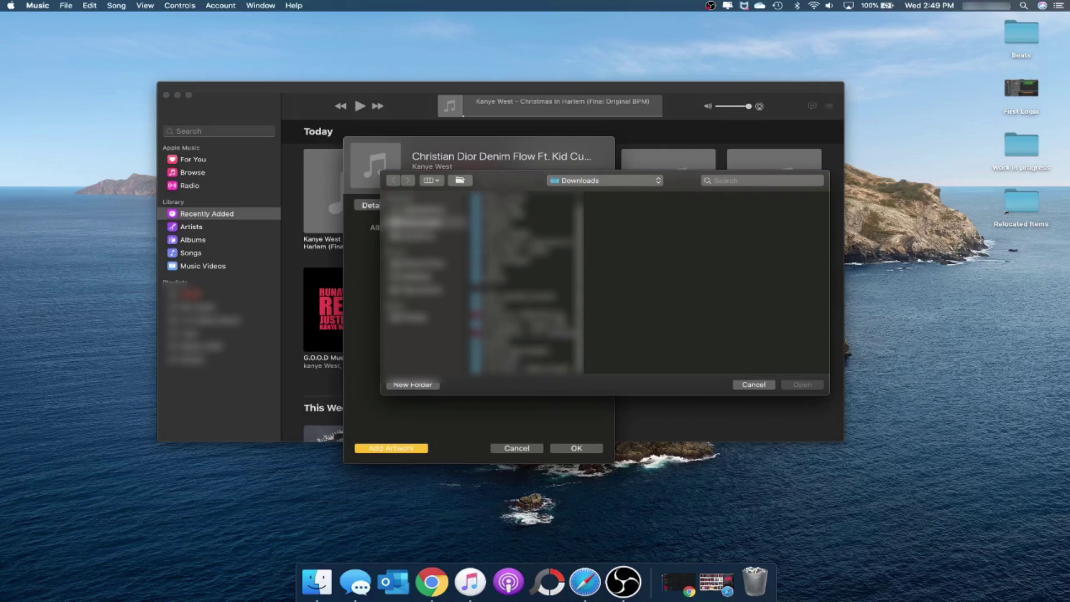
scroll(527, 281, "up", 1)
left_click(523, 197)
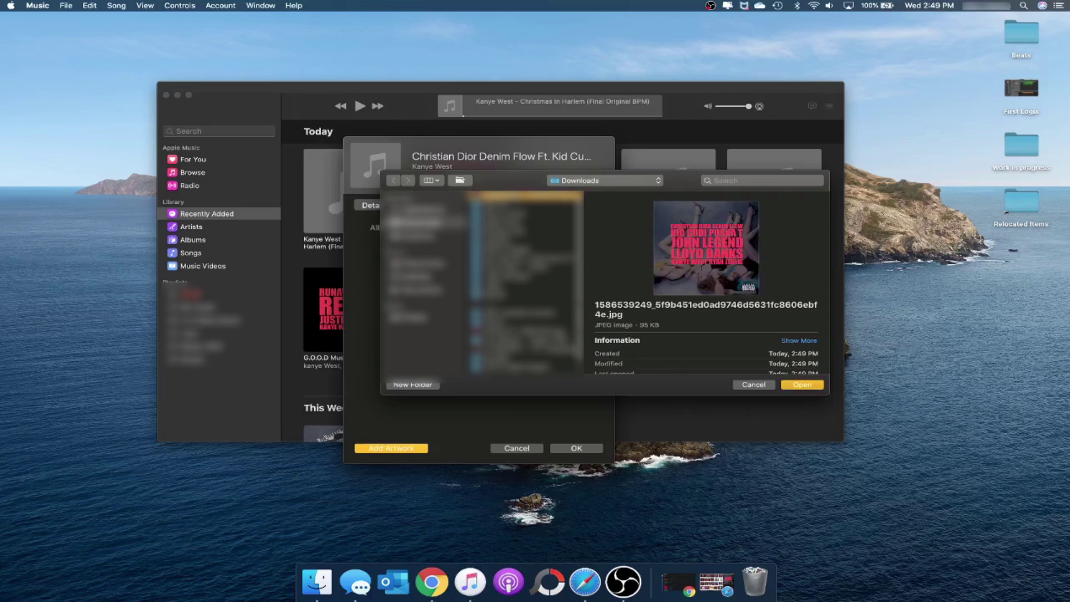
left_click(800, 384)
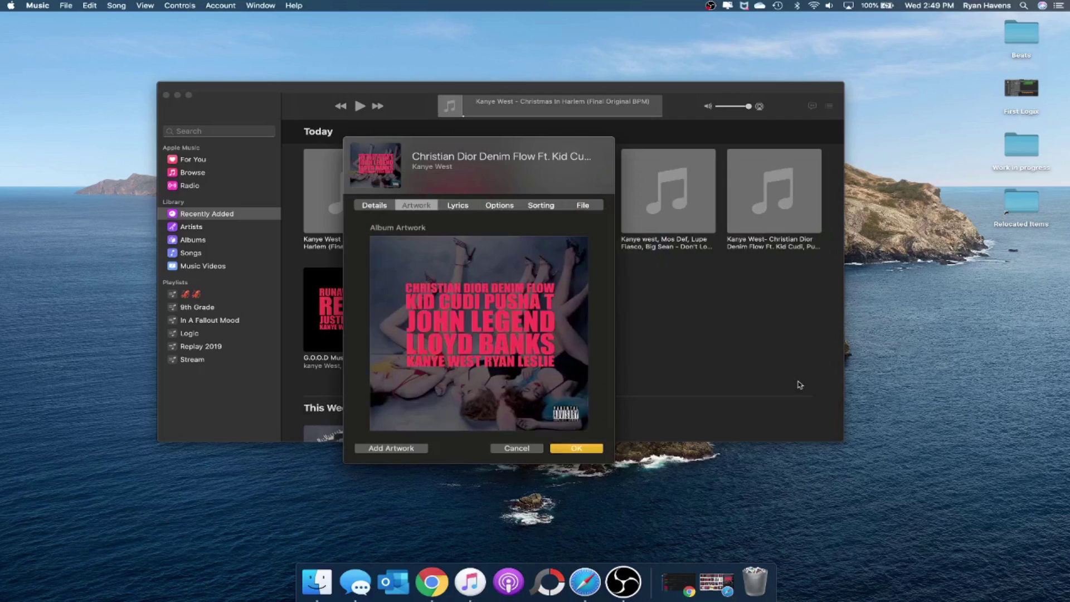
left_click(573, 449)
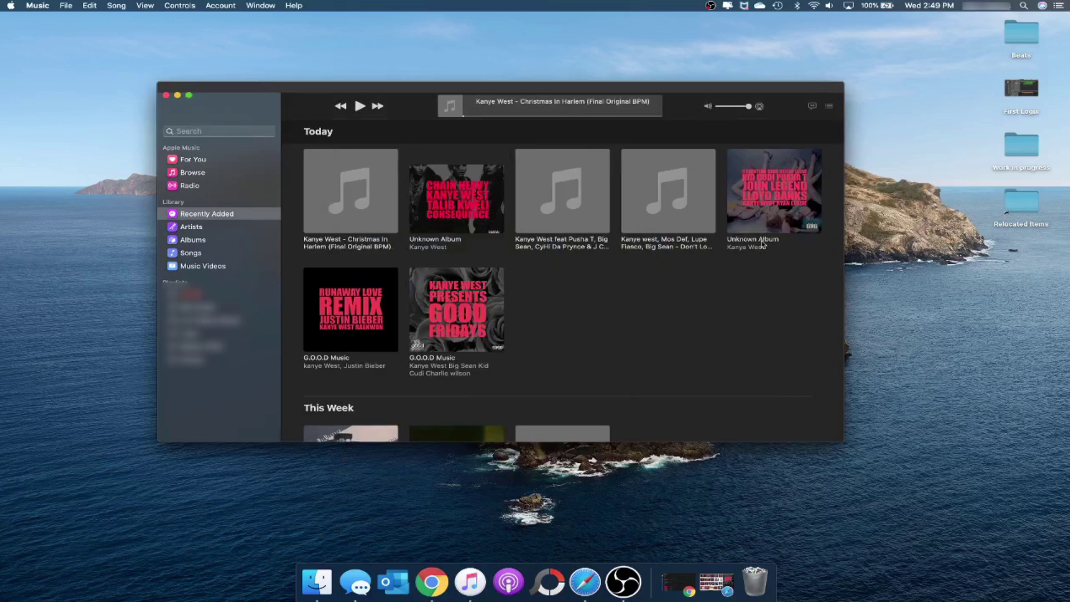
- Open the edited song's album to check its cover and title, and browse down through the Recently Added albums
left_click(766, 220)
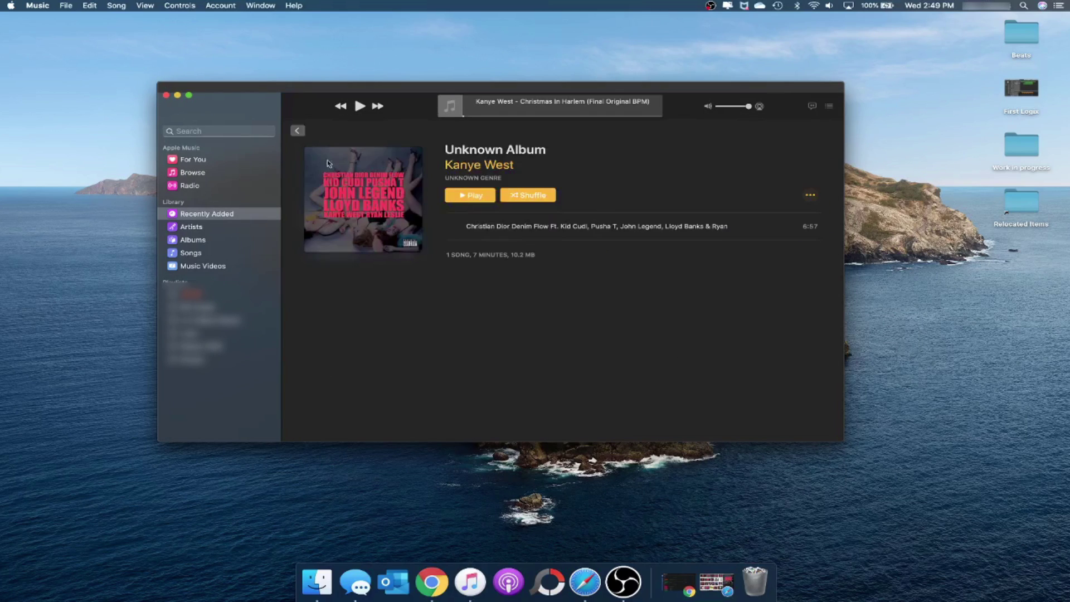
left_click(300, 131)
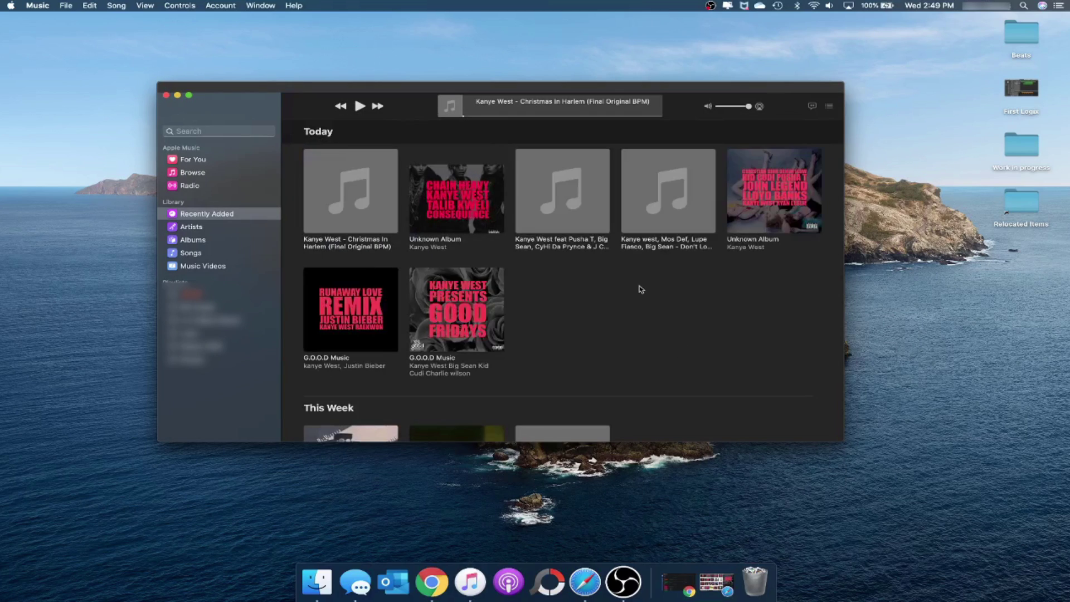
scroll(641, 289, "down", 15)
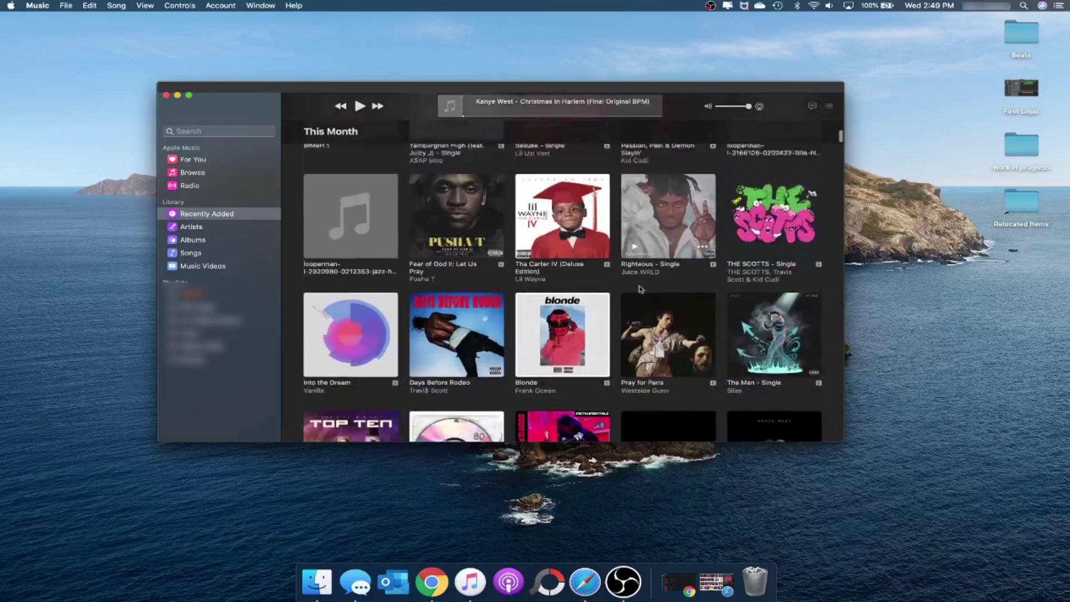
- Find Drake's "Scorpion" among the Recently Added albums, then switch to Safari and search Google Images for "drake scorpion alternate cover"
scroll(641, 288, "down", 20)
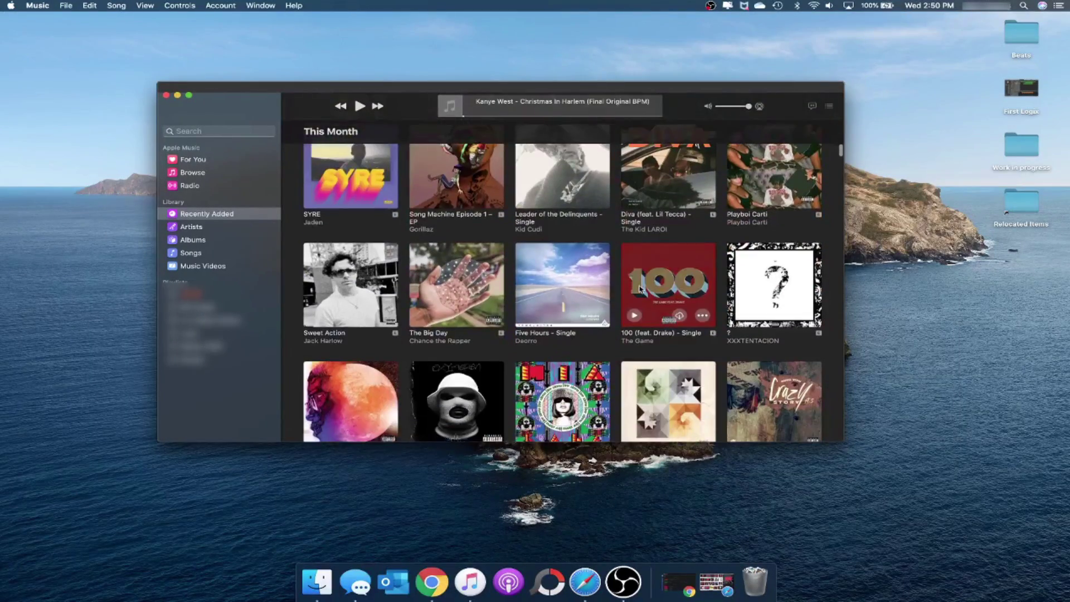
scroll(613, 287, "up", 3)
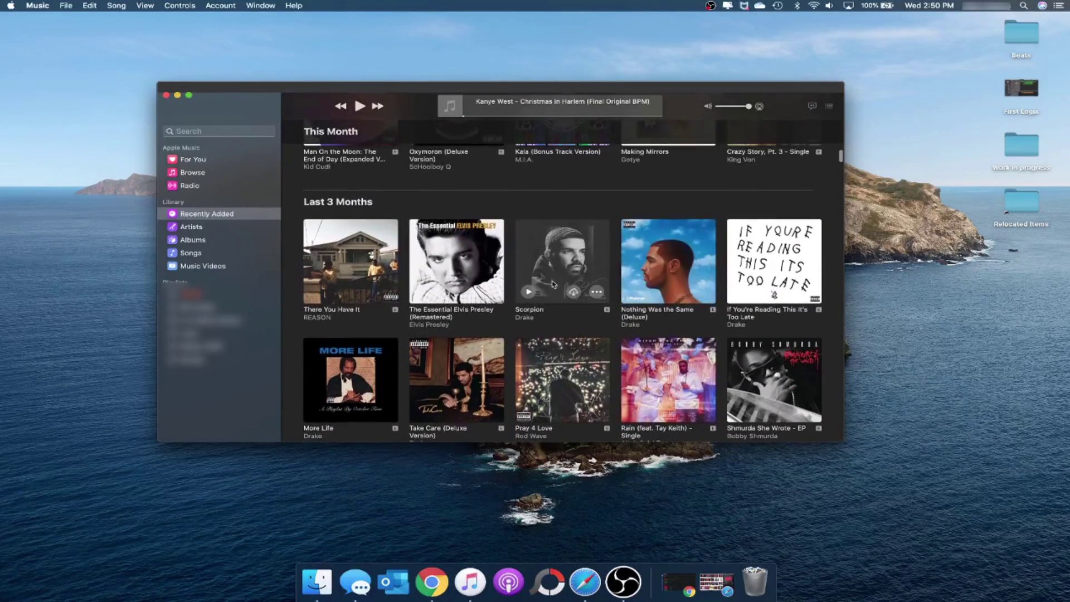
left_click(716, 582)
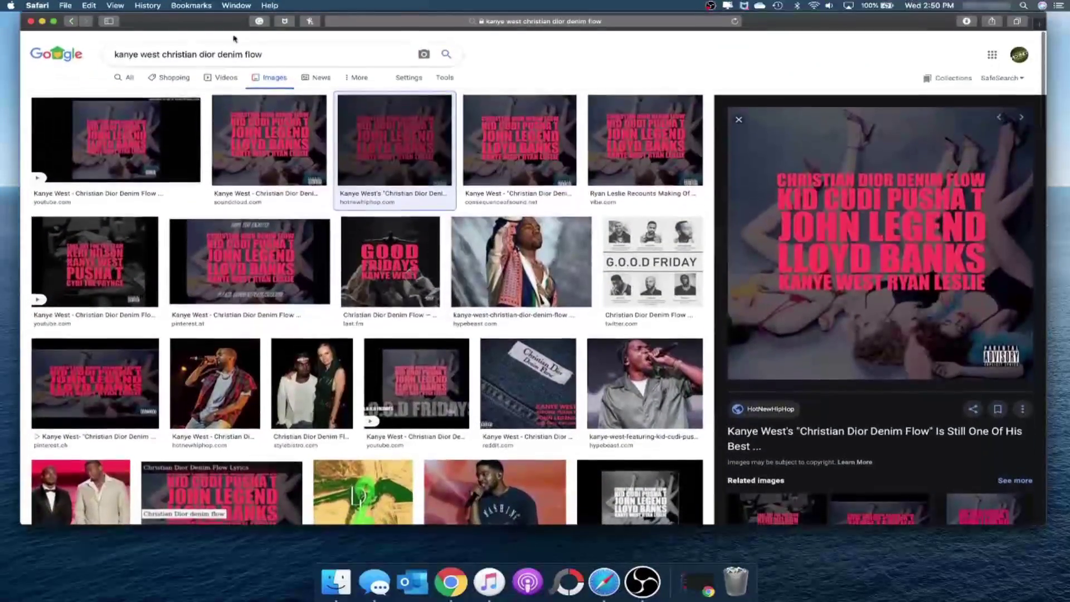
left_click(234, 54)
key("super+a")
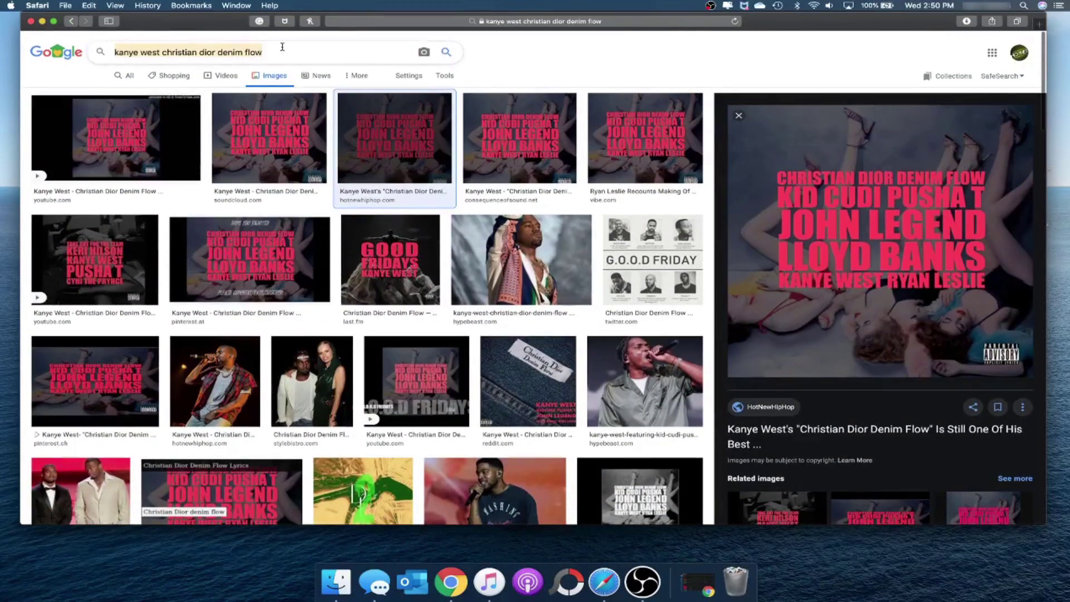
type("drake sc")
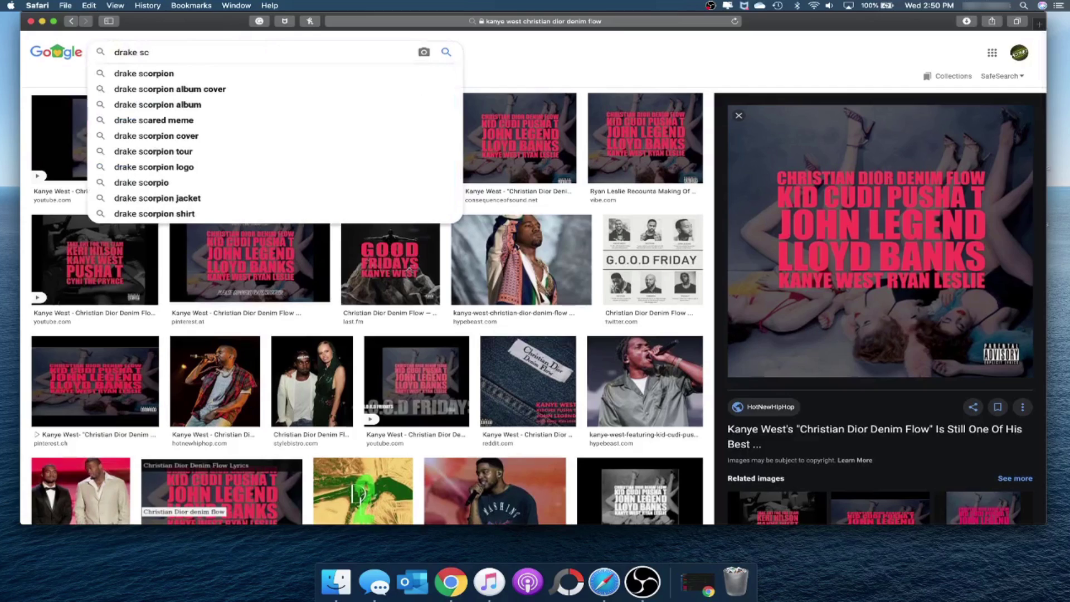
type("orpion alt")
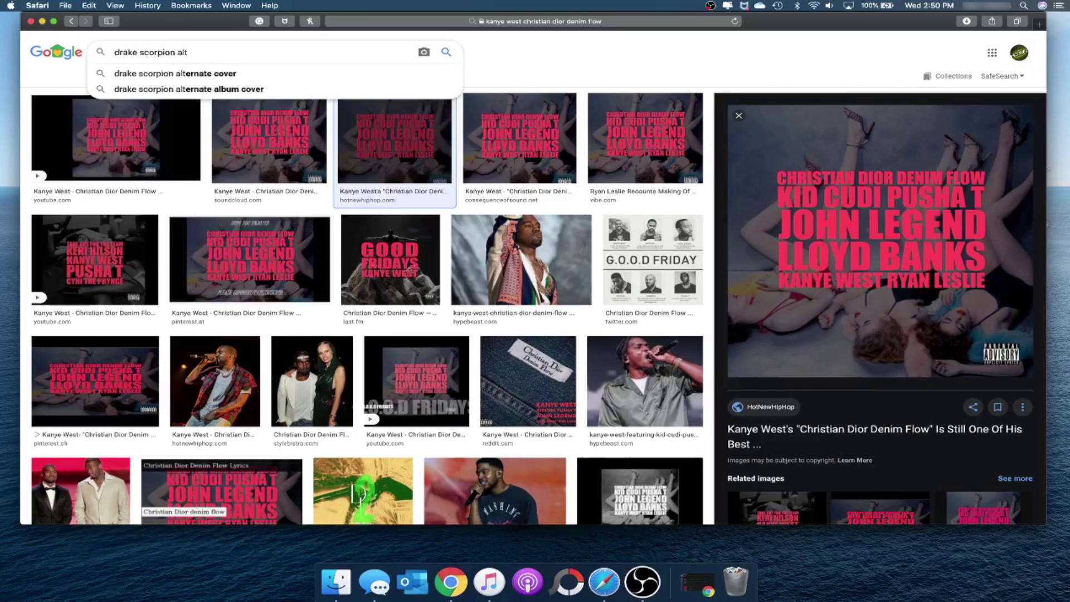
key("Down")
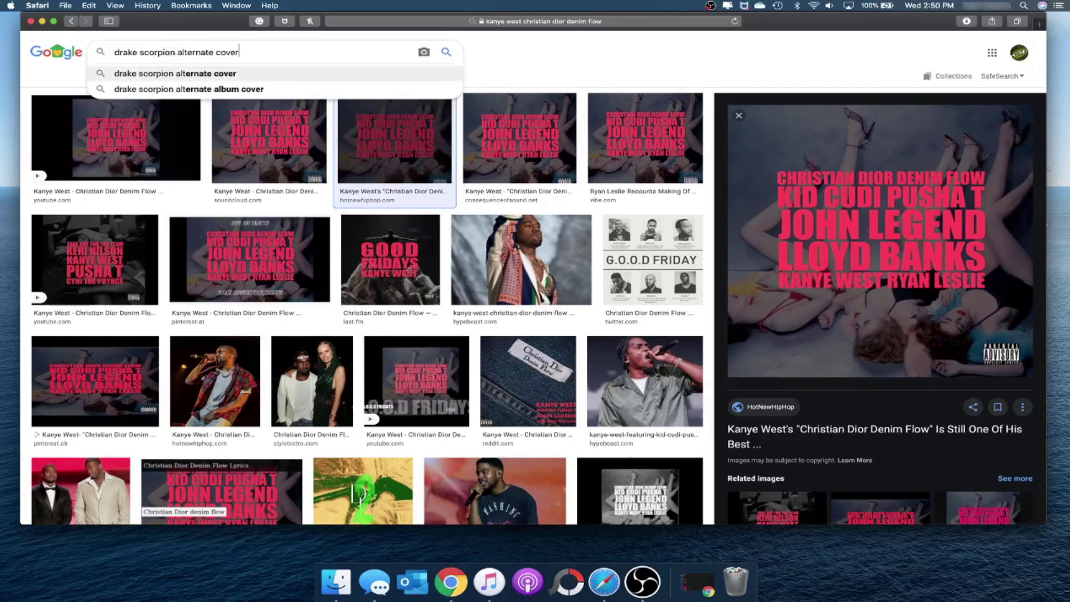
key("Return")
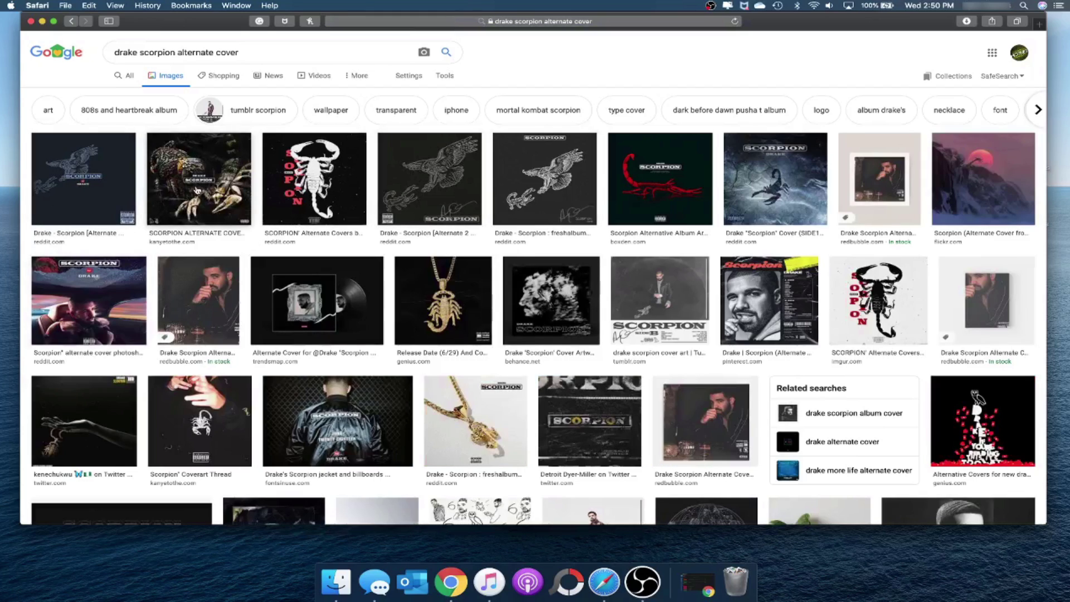
- Preview the black owl-and-scorpion cover titled "Drake - Scorpion : freshalbumart" from the image results
left_click(129, 189)
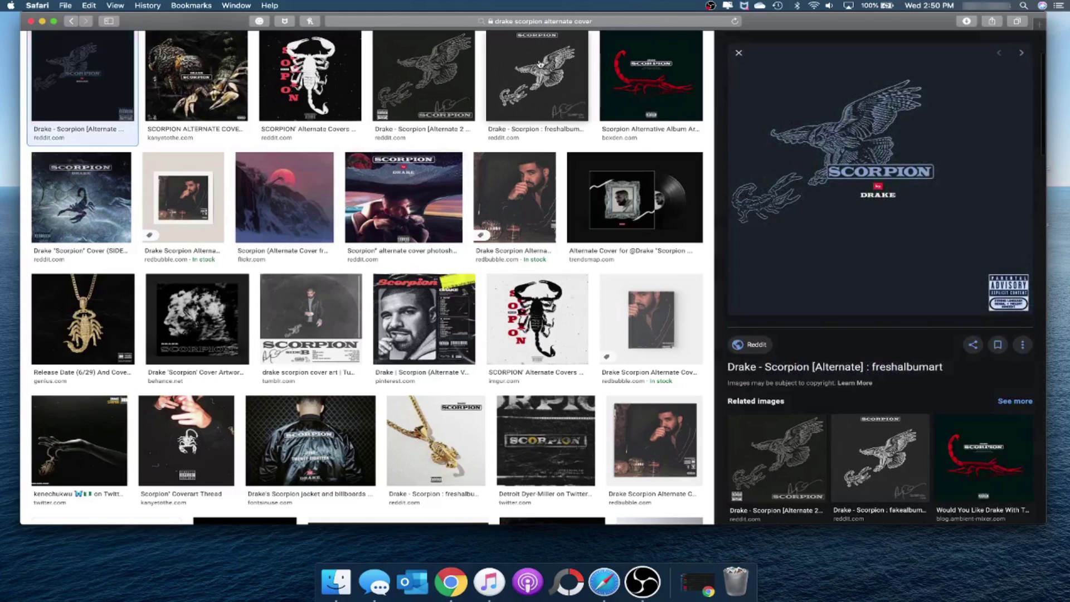
left_click(540, 65)
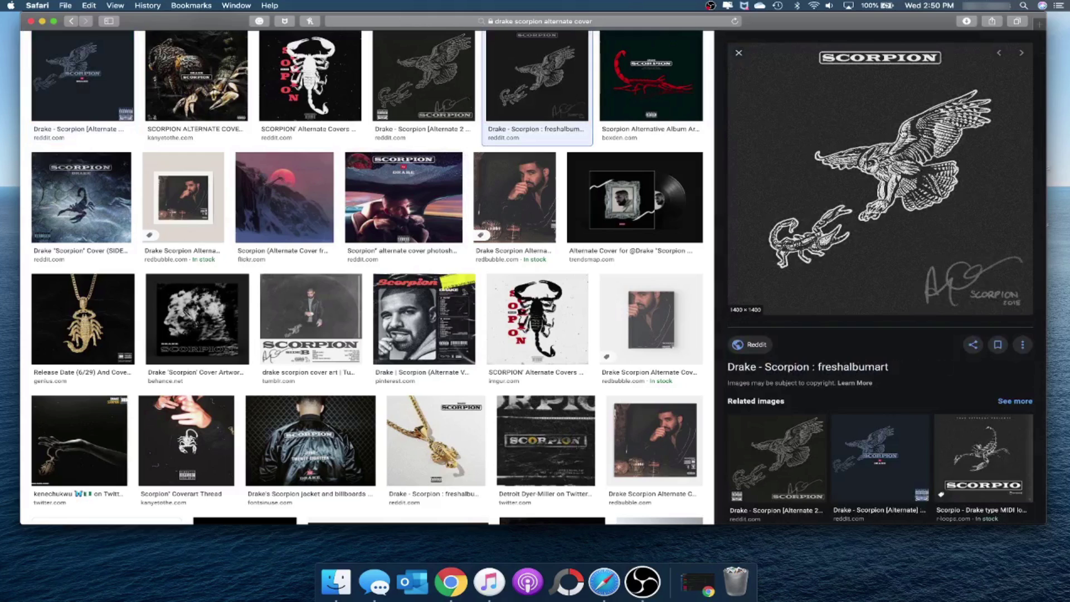
left_click(900, 134)
left_click(539, 36)
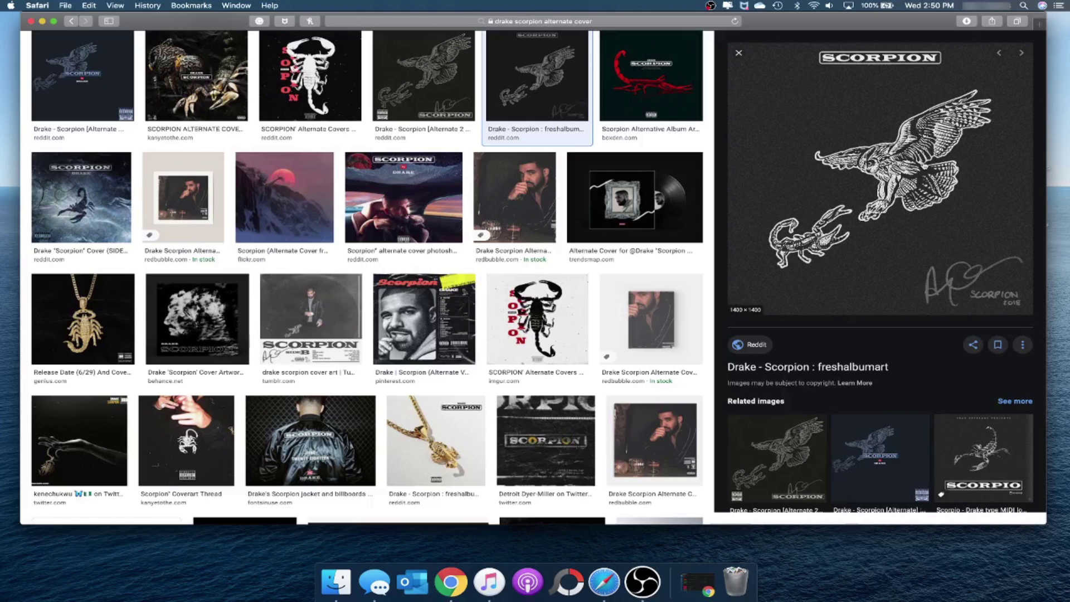
right_click(919, 158)
left_click(849, 187)
right_click(880, 182)
left_click(865, 188)
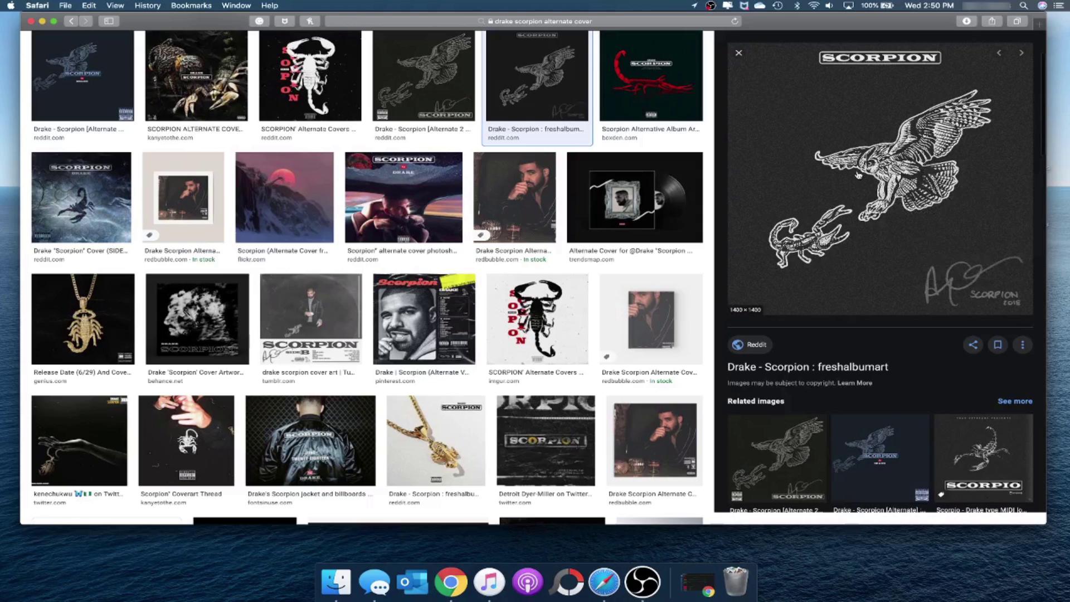
right_click(858, 174)
left_click(810, 196)
right_click(883, 197)
left_click(831, 203)
right_click(859, 184)
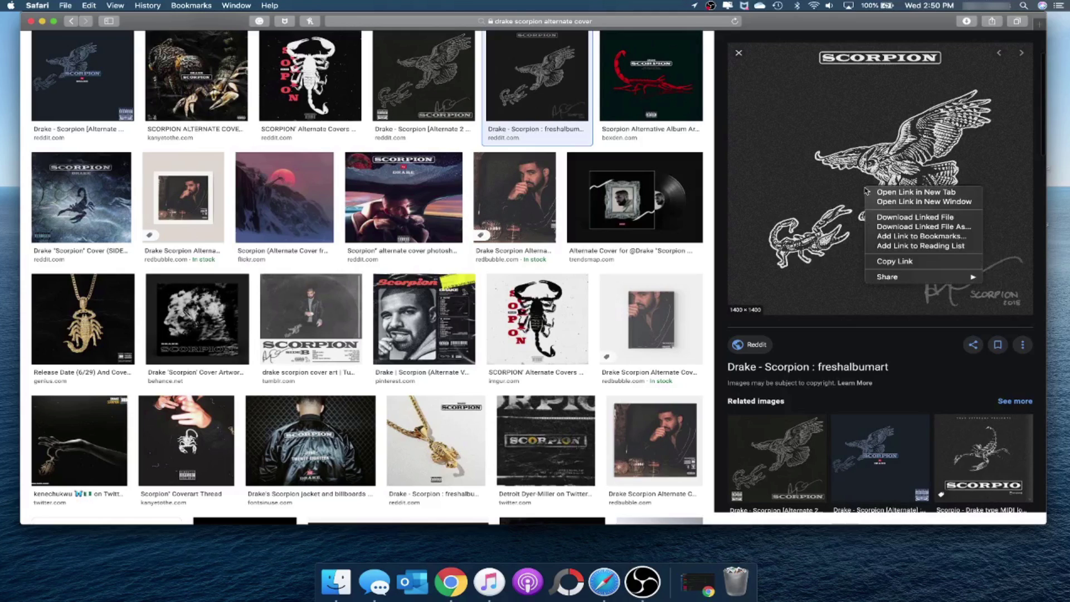
left_click(891, 224)
right_click(894, 221)
left_click(894, 224)
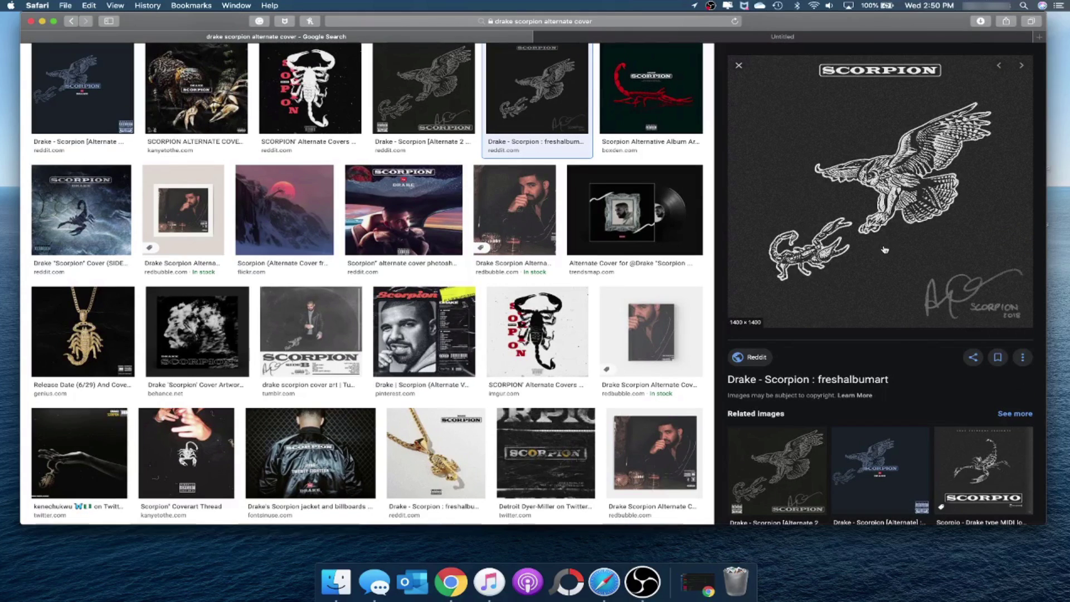
- Save the previewed owl-and-scorpion cover image to Downloads and minimize Safari to return to Music
right_click(825, 177)
left_click(876, 291)
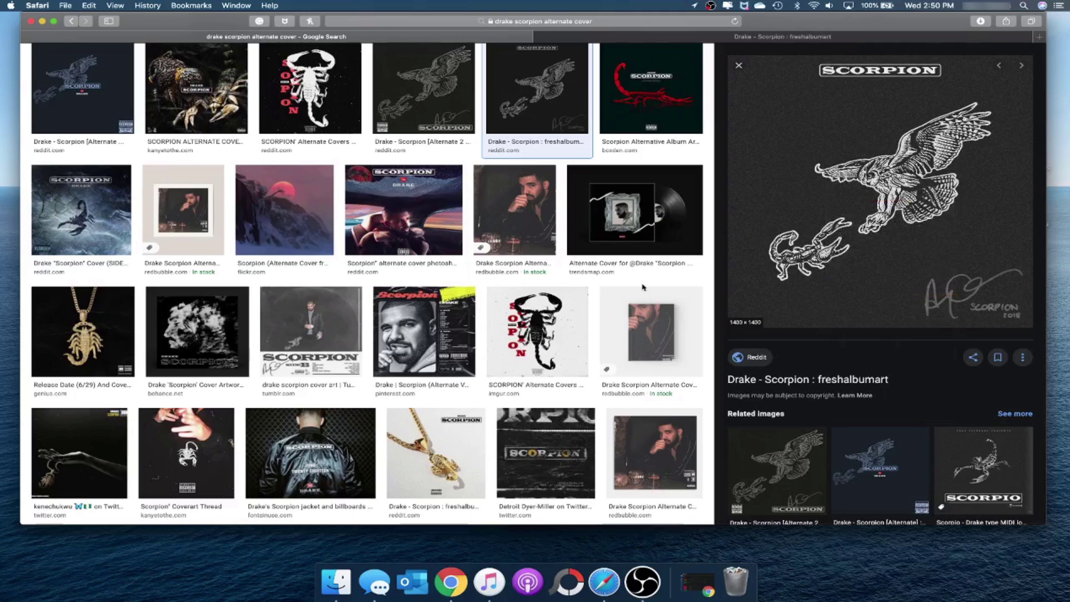
left_click(42, 22)
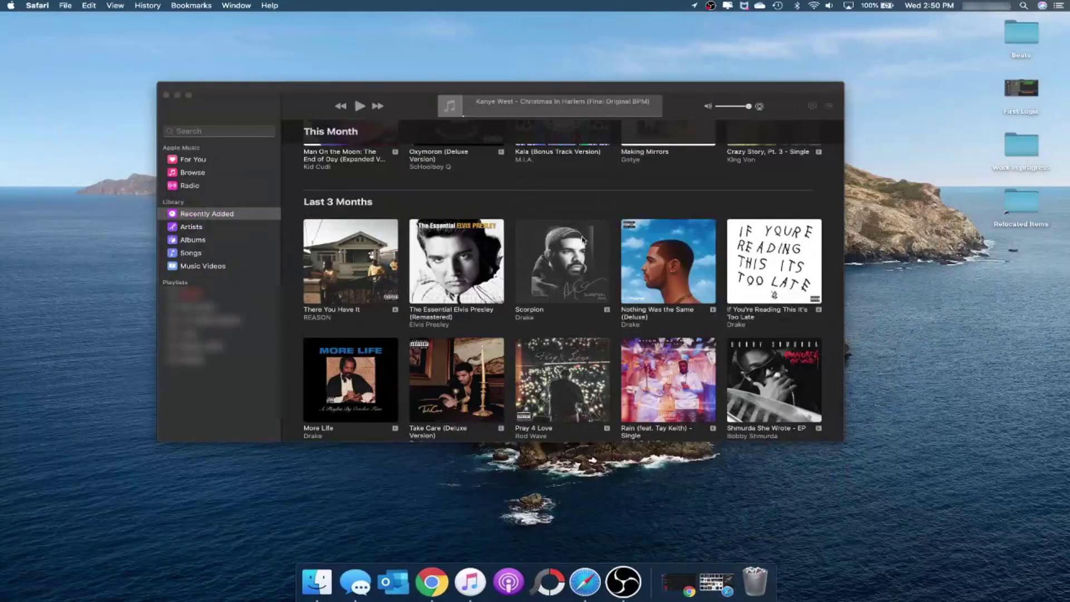
- Edit the info of all songs in Drake's "Scorpion" album, adding htlip4bot6711.png from Downloads as the album artwork, and save
left_click(596, 291)
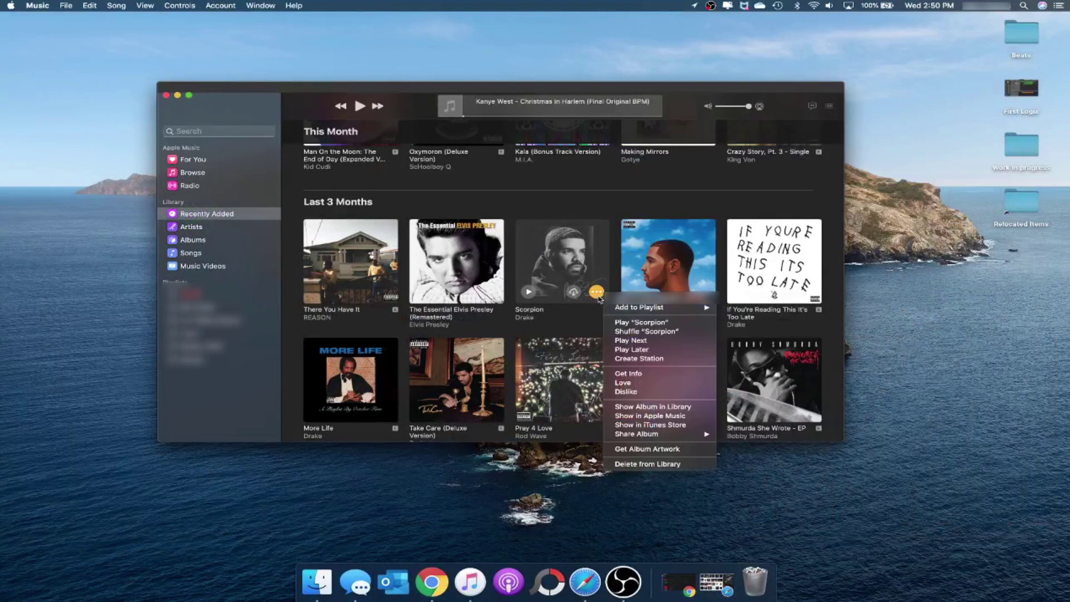
left_click(639, 381)
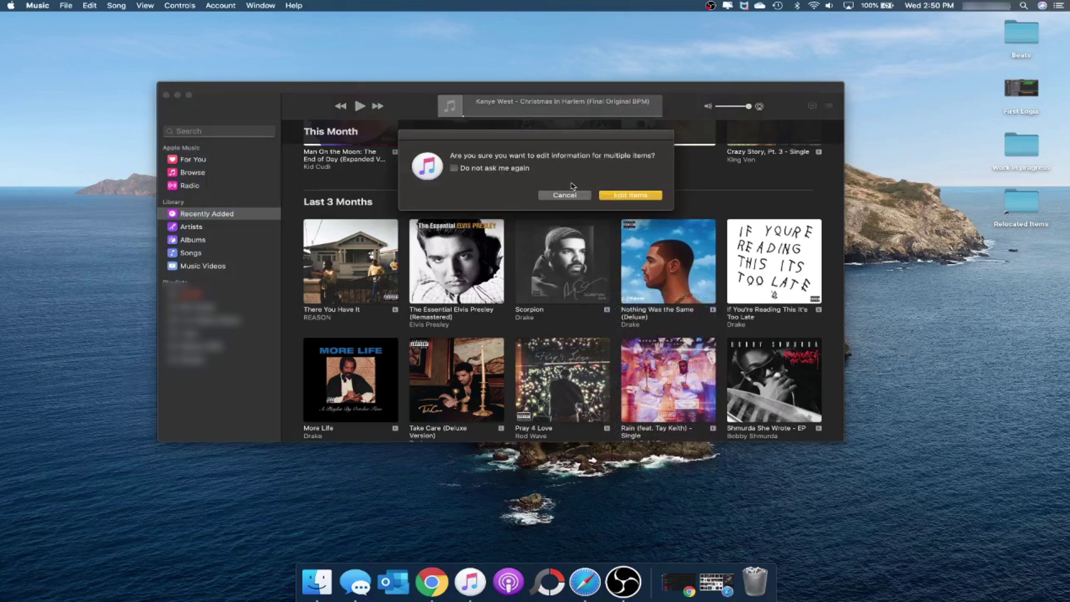
left_click(630, 195)
left_click(459, 206)
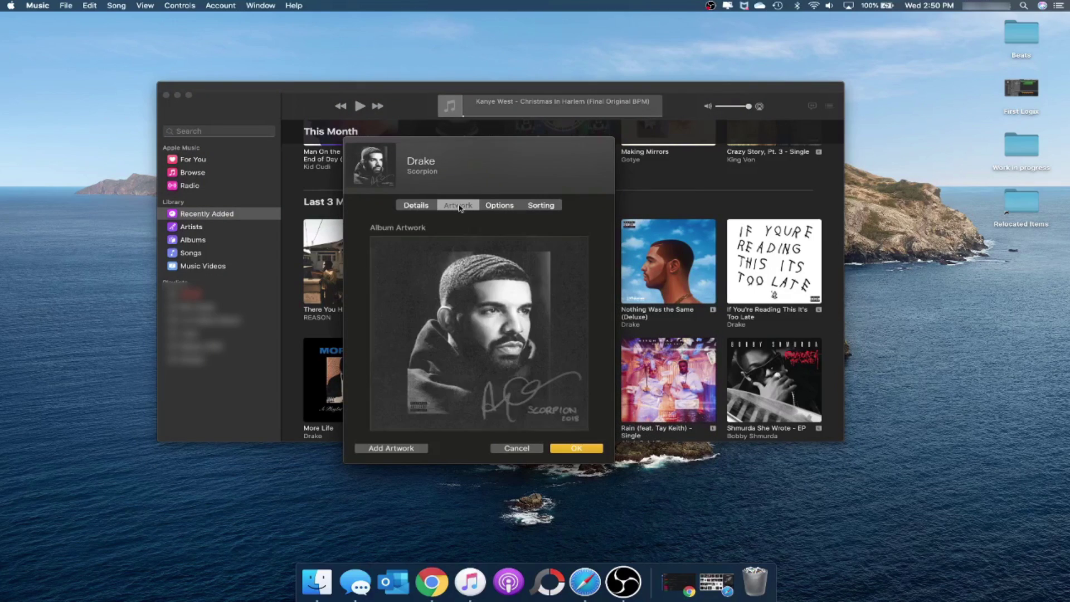
left_click(393, 448)
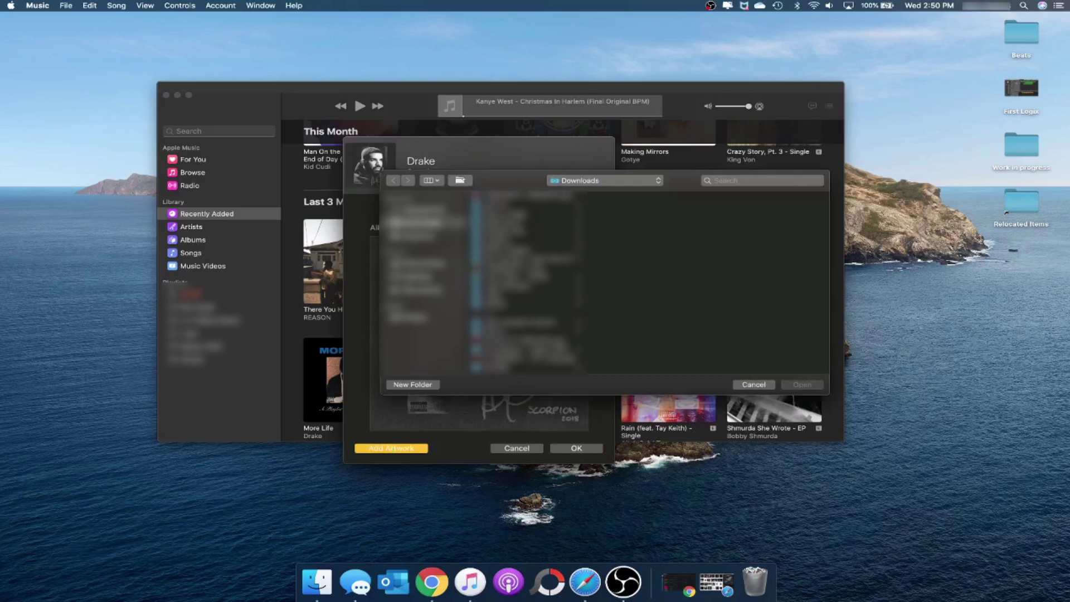
left_click(523, 268)
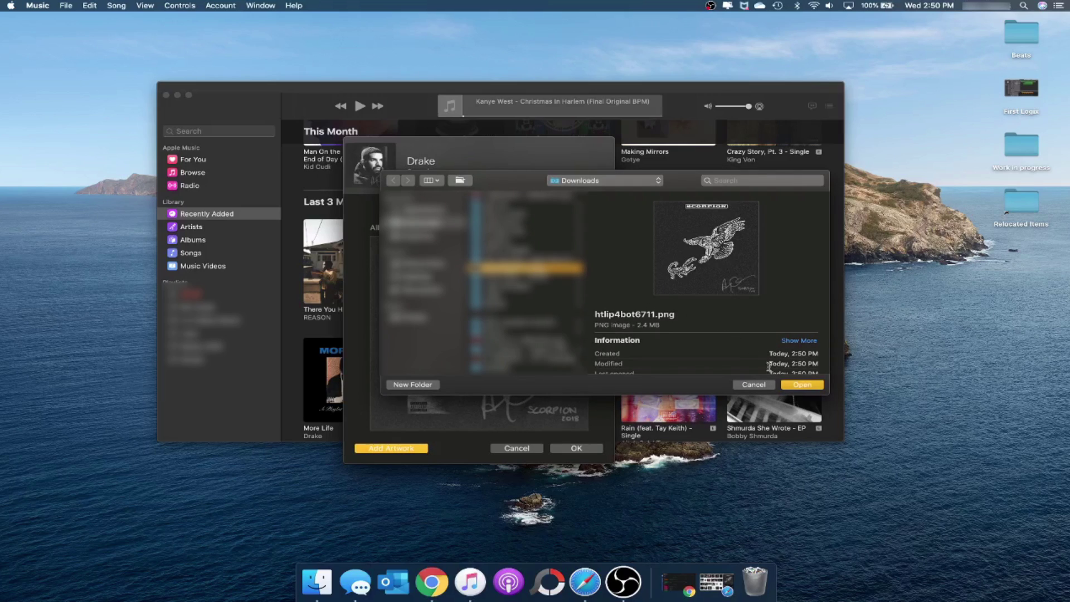
left_click(802, 385)
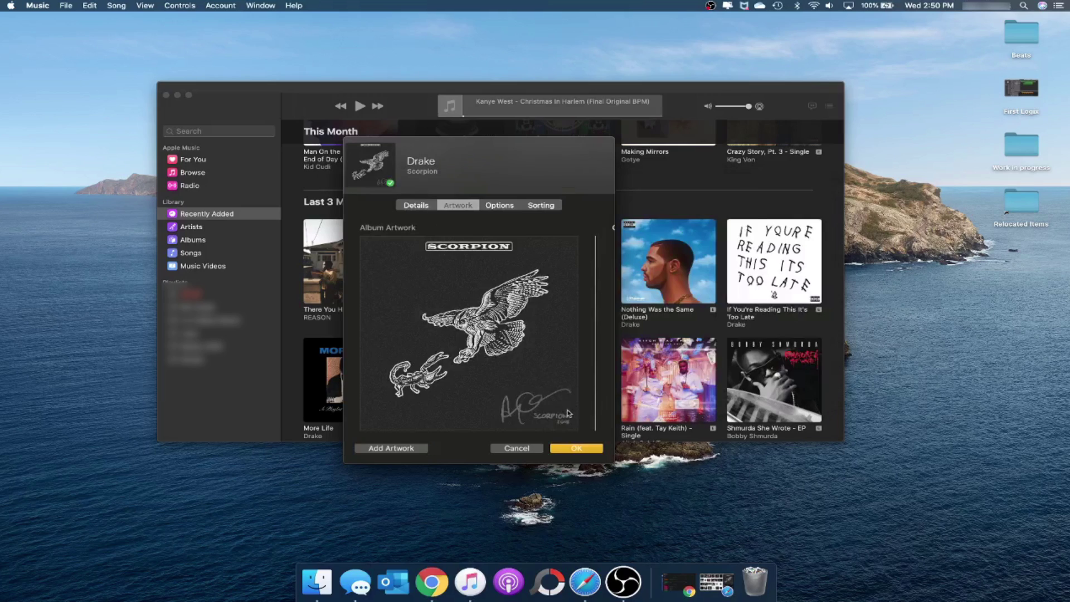
left_click(571, 445)
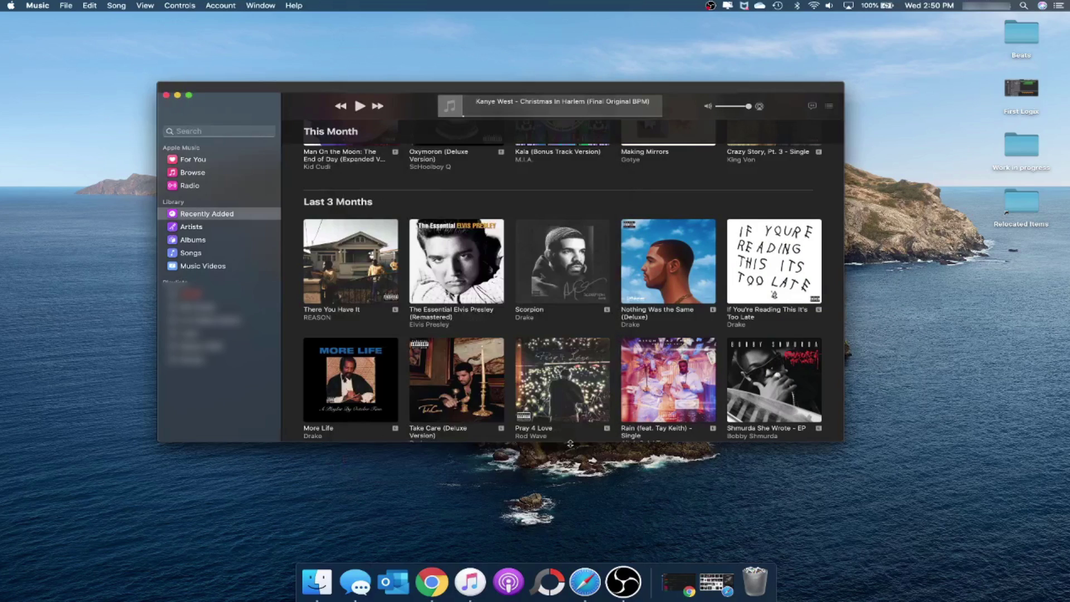
- Open the "Scorpion" album, play "Nonstop" and check its cover in the MiniPlayer with the history list hidden
left_click(543, 268)
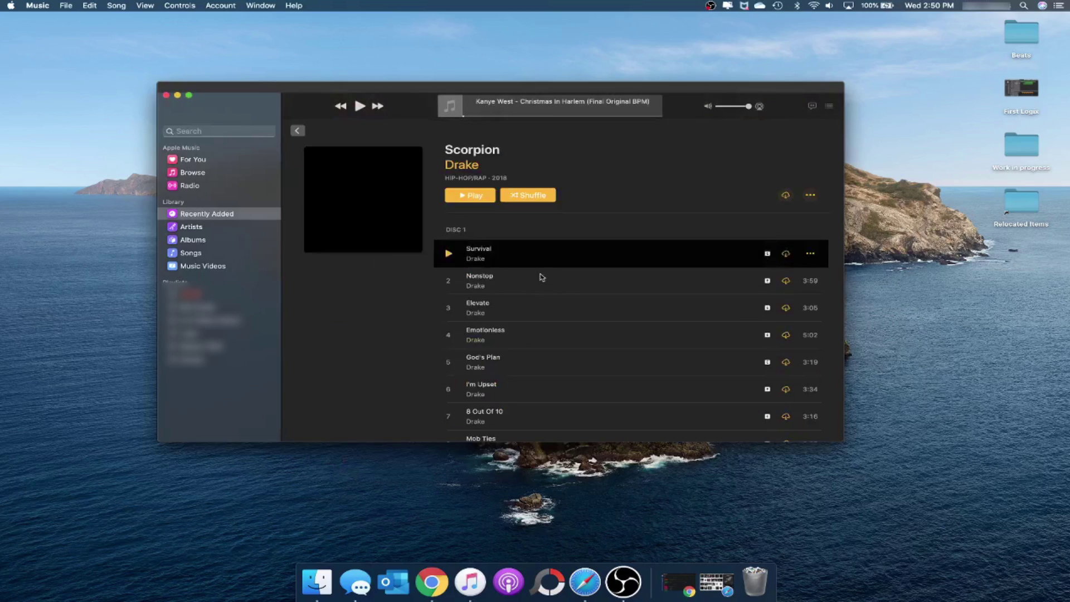
left_click(448, 280)
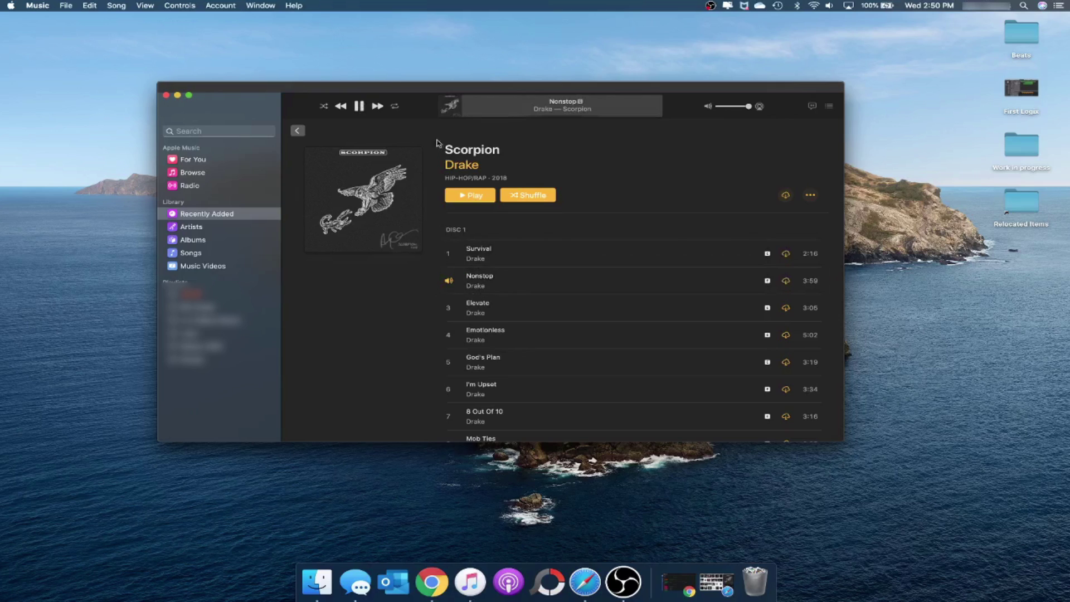
left_click(450, 106)
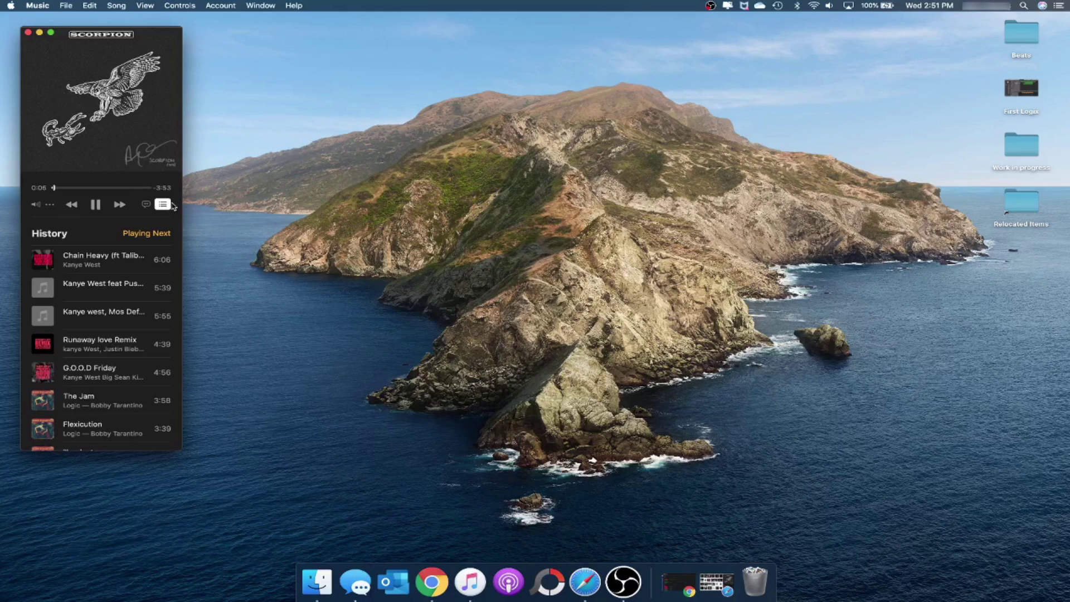
left_click(163, 204)
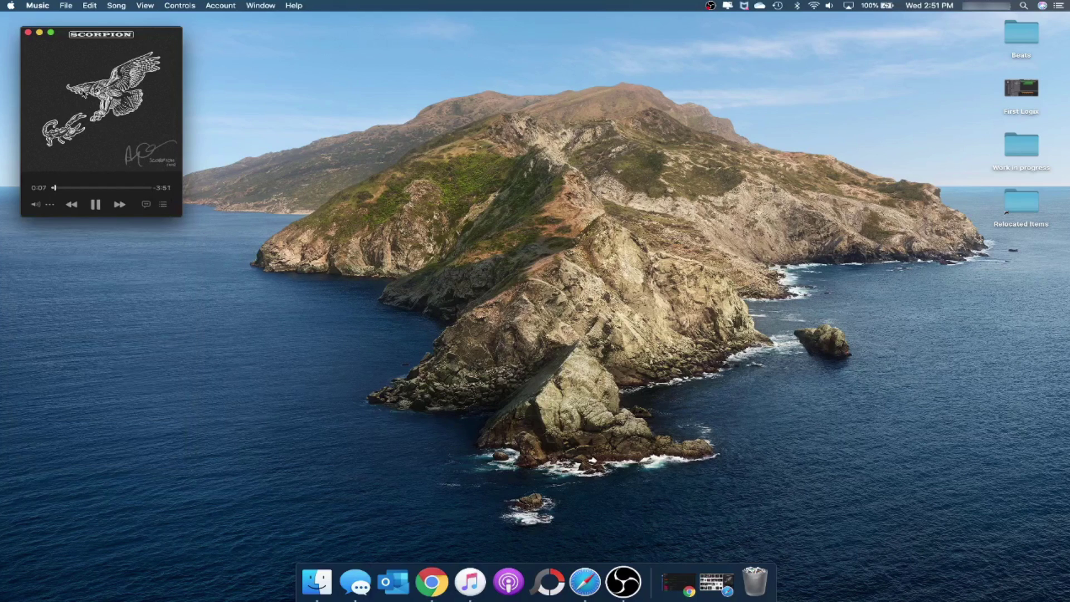